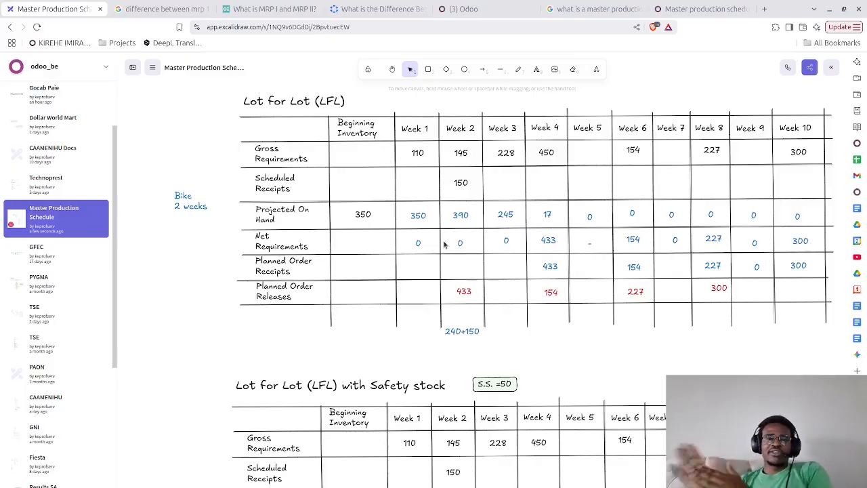
Switch to Odoo and open the product list in the Inventory app.
click(468, 9)
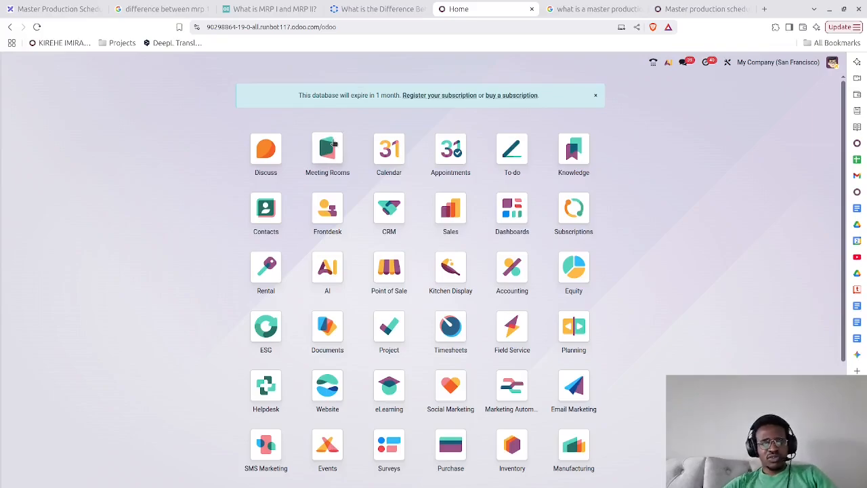
text(inventory)
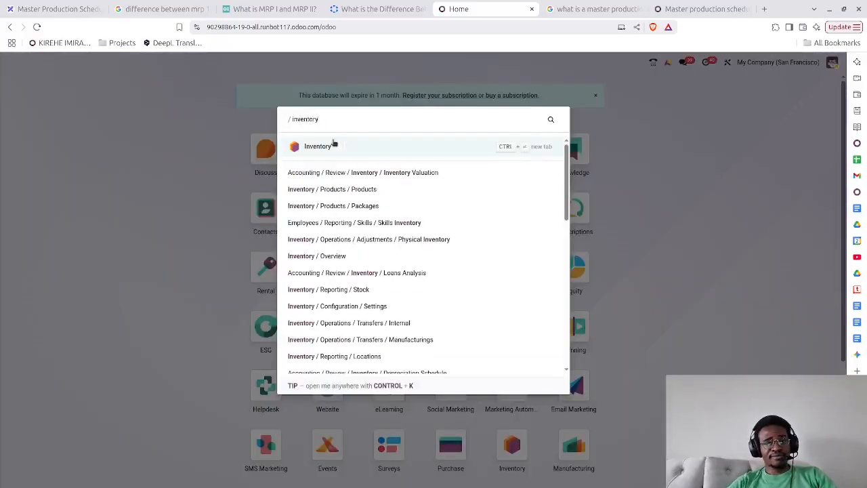
click(318, 146)
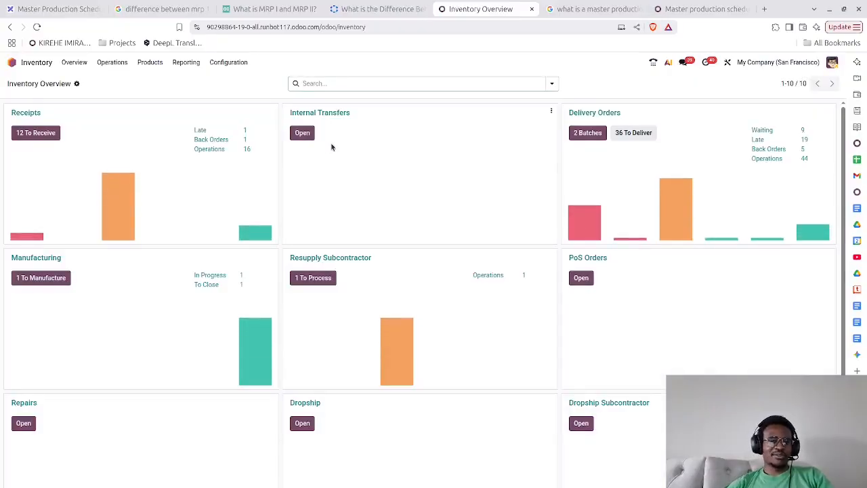
click(148, 65)
click(160, 83)
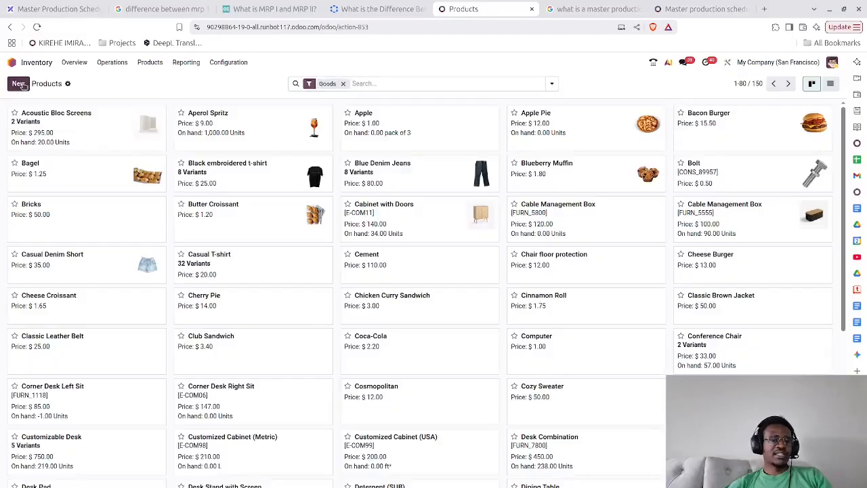
Start a new product record and name it Bike X.
click(19, 84)
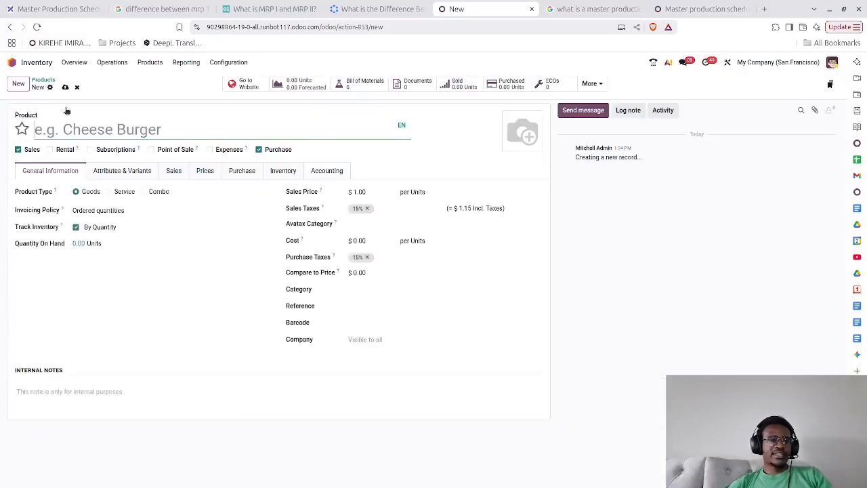
text(B)
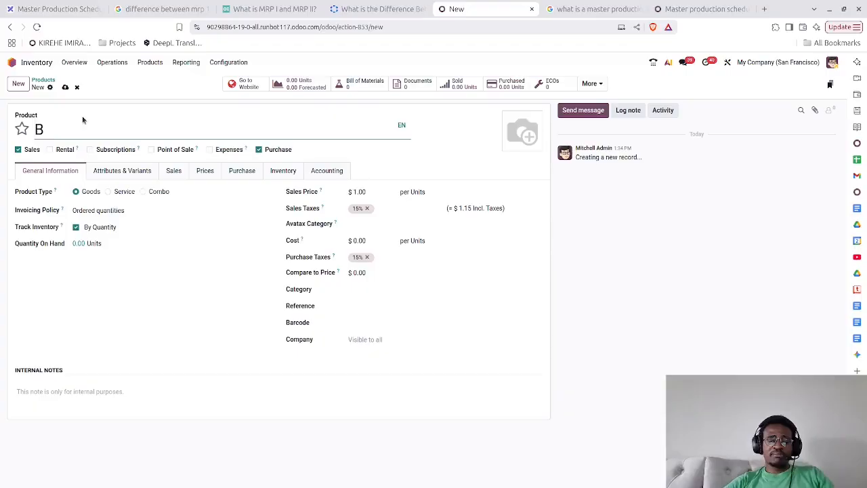
text(ike )
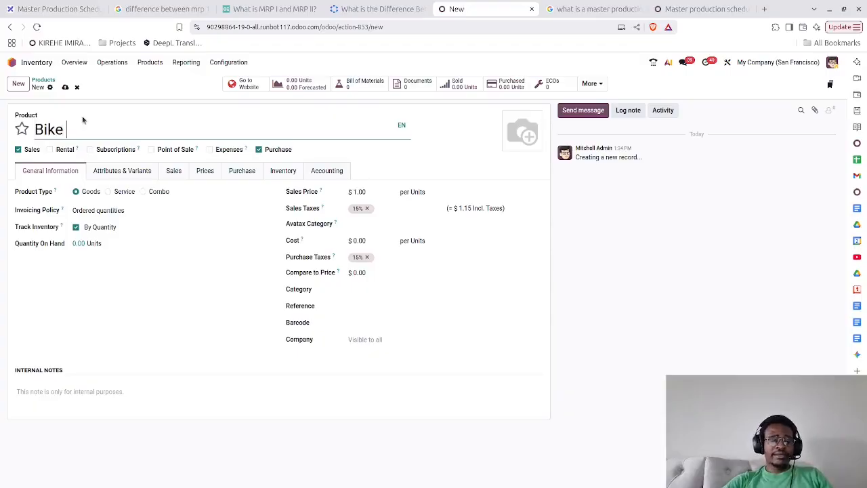
text(X)
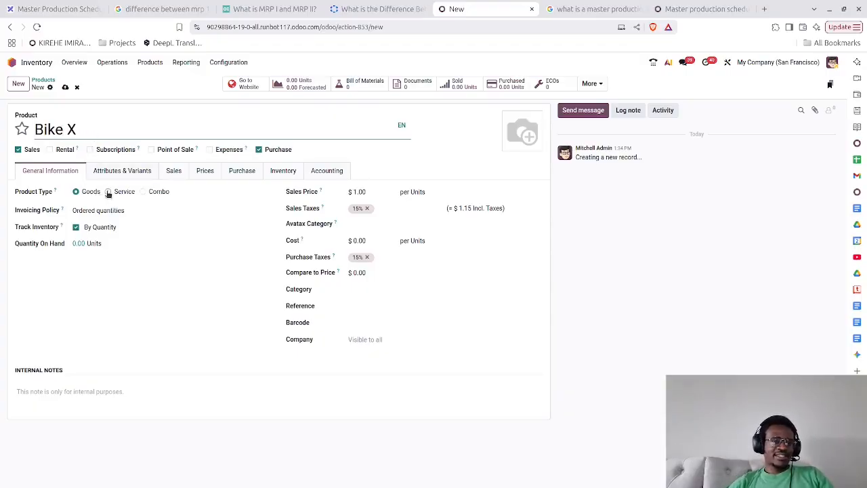
Record 350 units of Bike X on hand in WH/Stock, matching the beginning inventory in the Lot for Lot table.
click(83, 245)
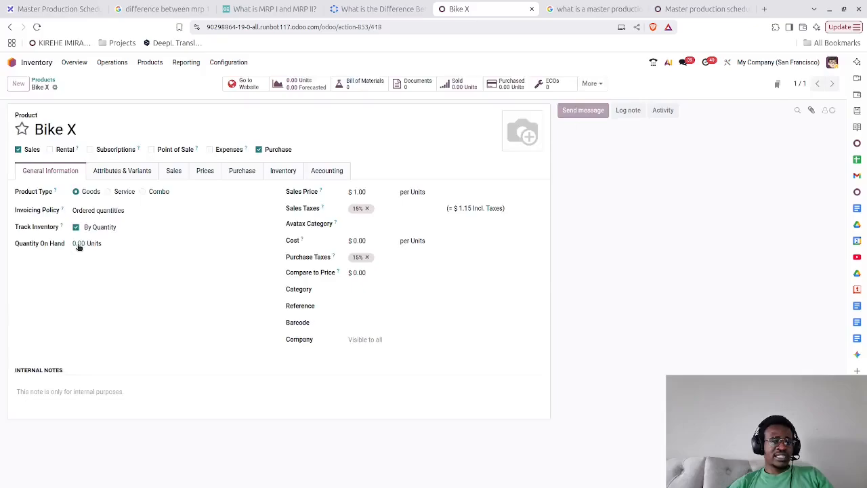
click(23, 85)
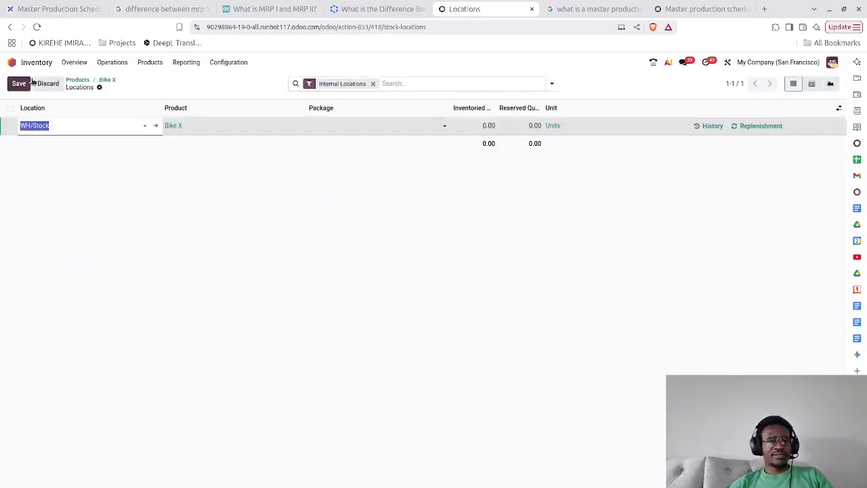
click(35, 8)
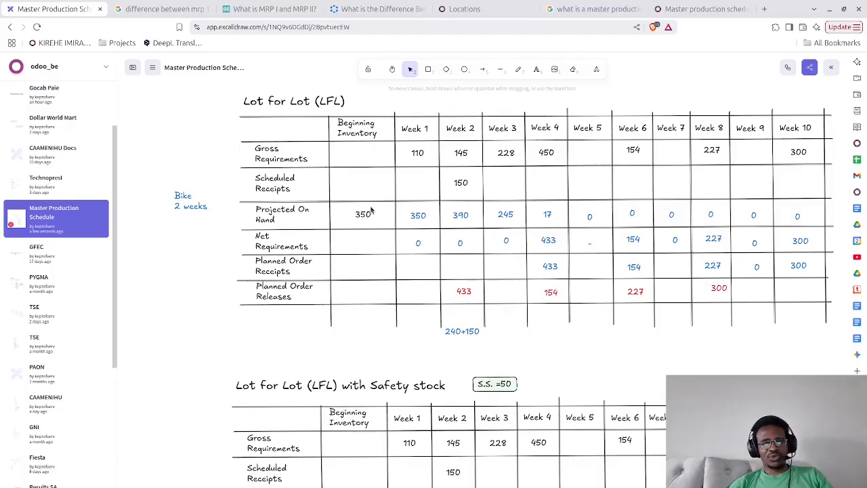
click(704, 9)
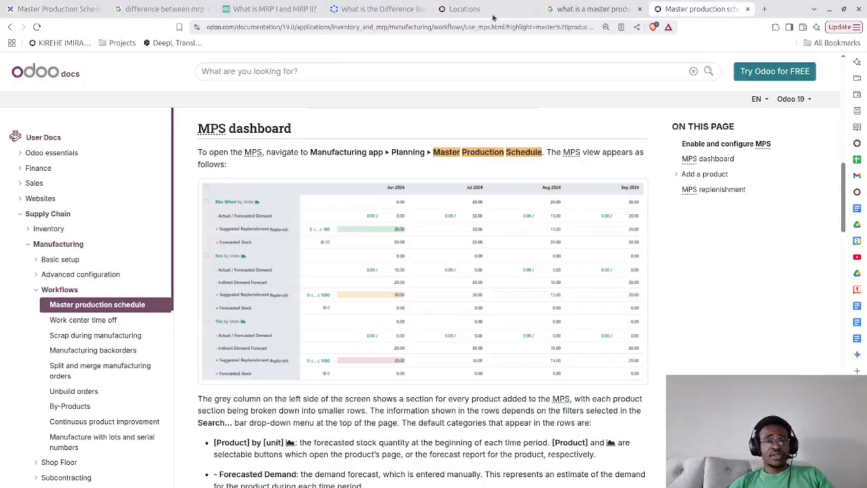
click(460, 9)
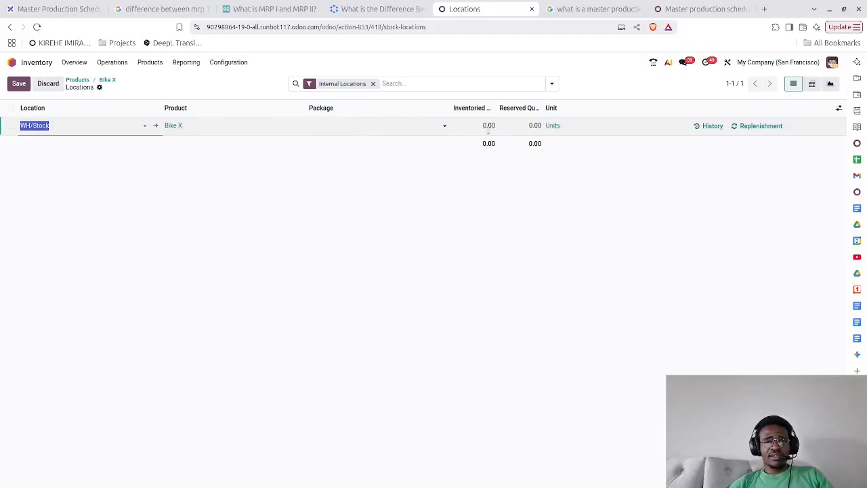
click(488, 126)
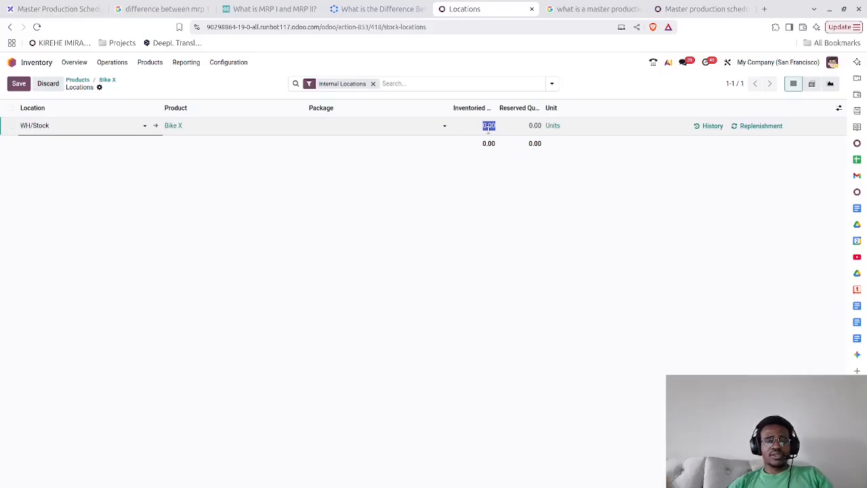
text(350)
key(Return)
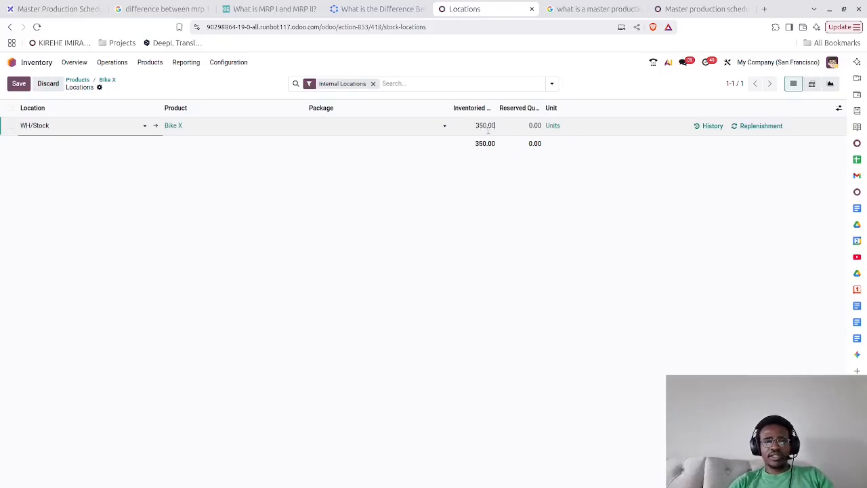
click(434, 319)
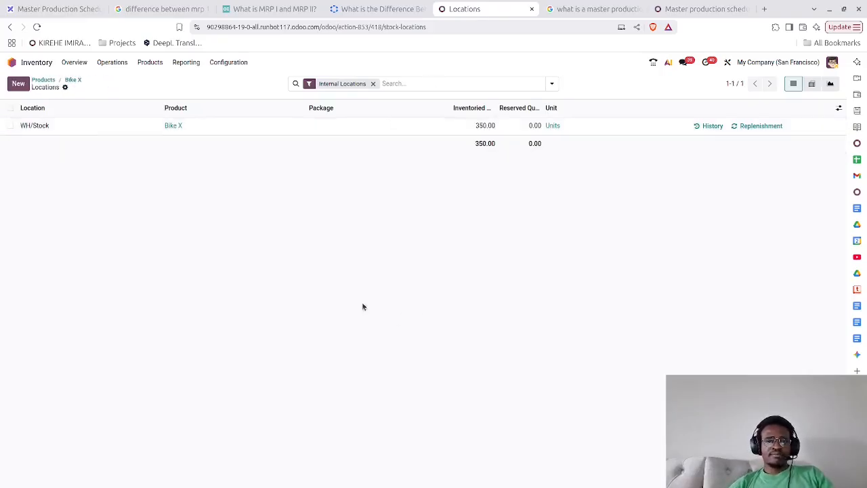
Return to the Bike X product and add a purchase line for a new vendor named Bicycle Vendor, with quantity 1.
click(76, 80)
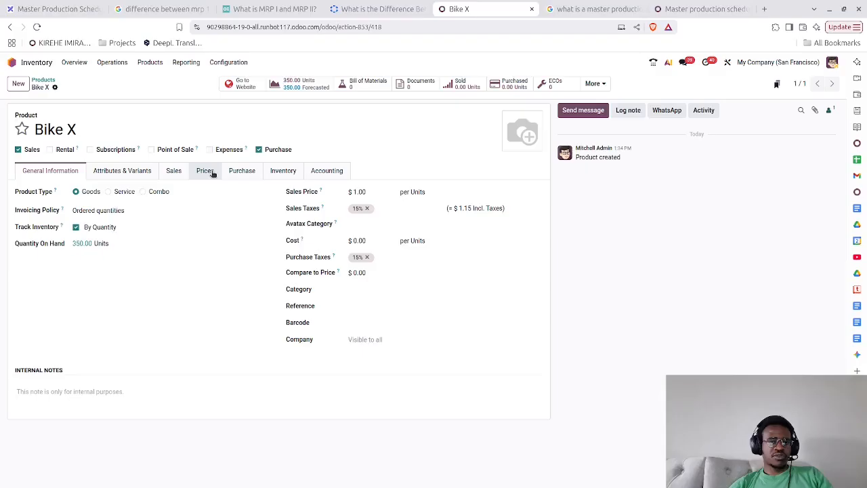
click(243, 171)
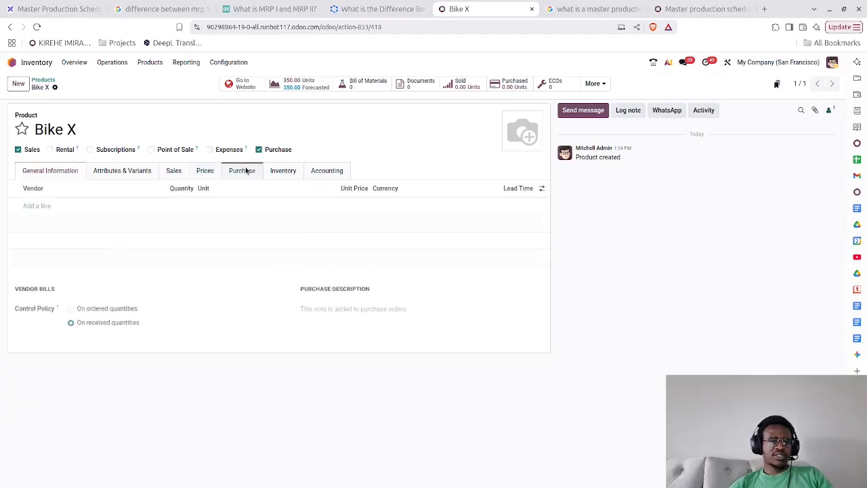
click(37, 206)
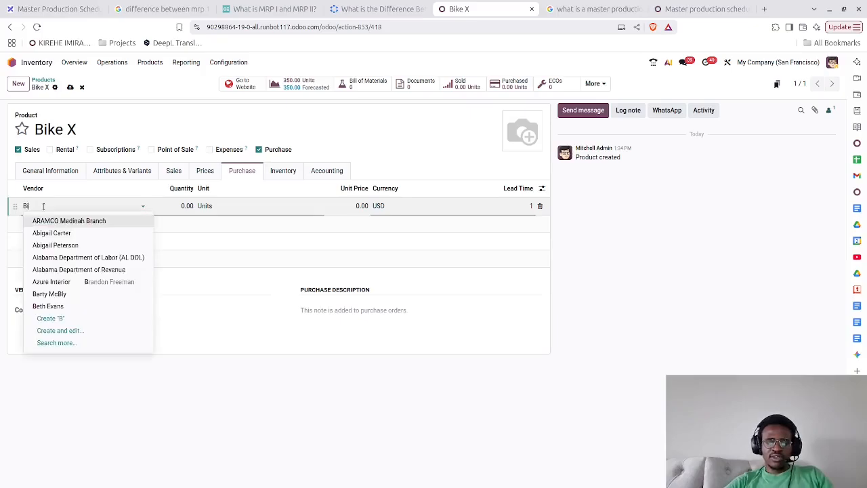
text(Bicycle Vendor)
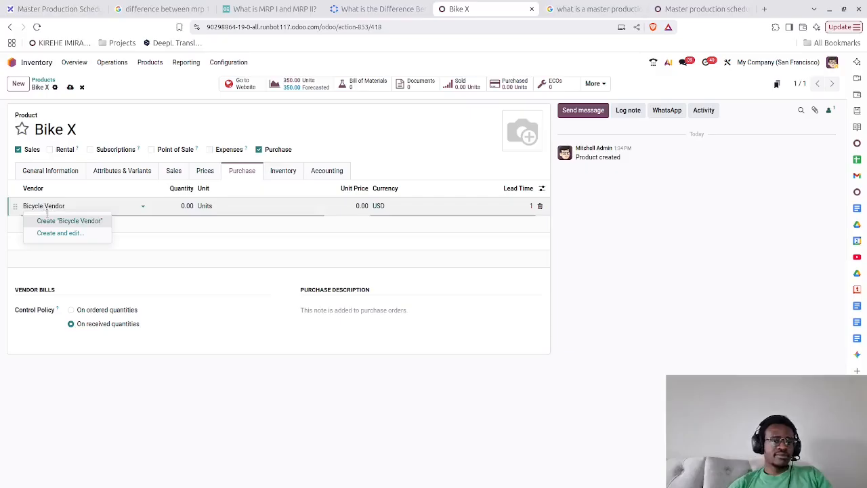
click(80, 221)
key(Tab)
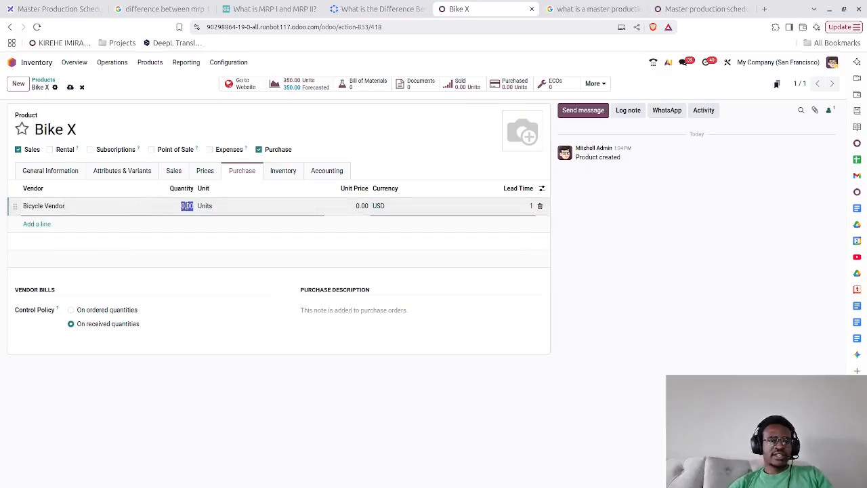
text(1)
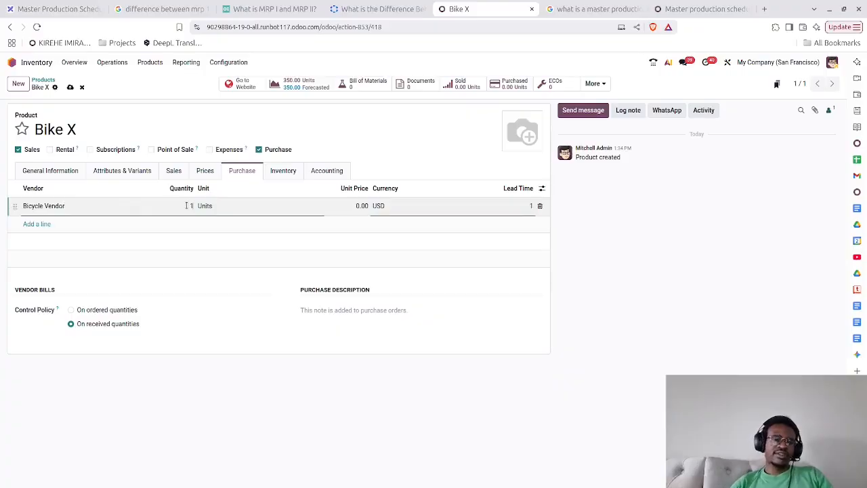
key(Tab)
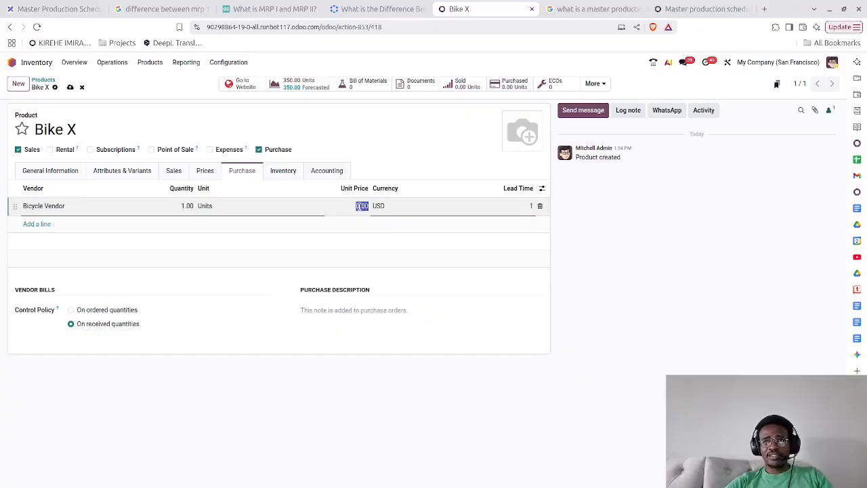
Set the Bicycle Vendor line's unit price to 130 USD and its lead time to 14, and save the product.
text(1)
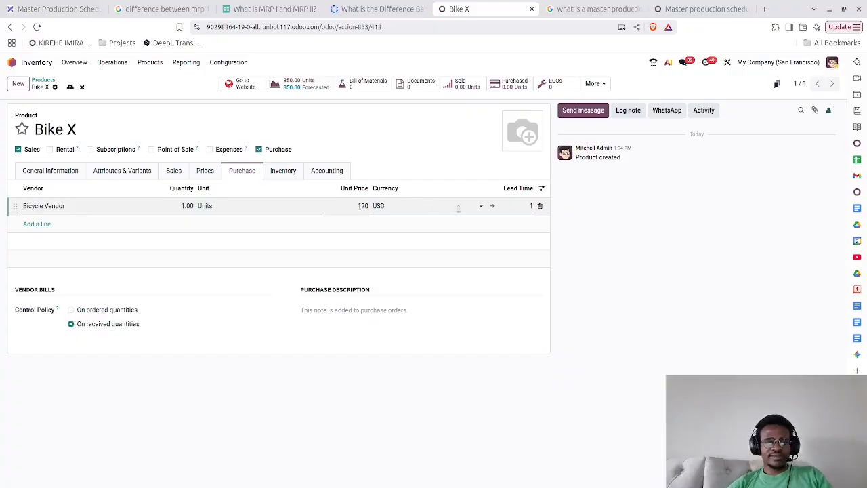
text(20)
key(BackSpace)
key(BackSpace)
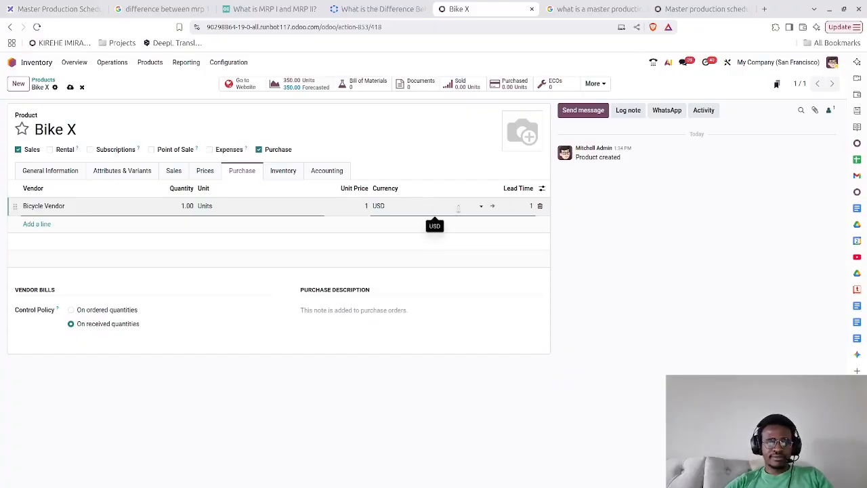
text(30)
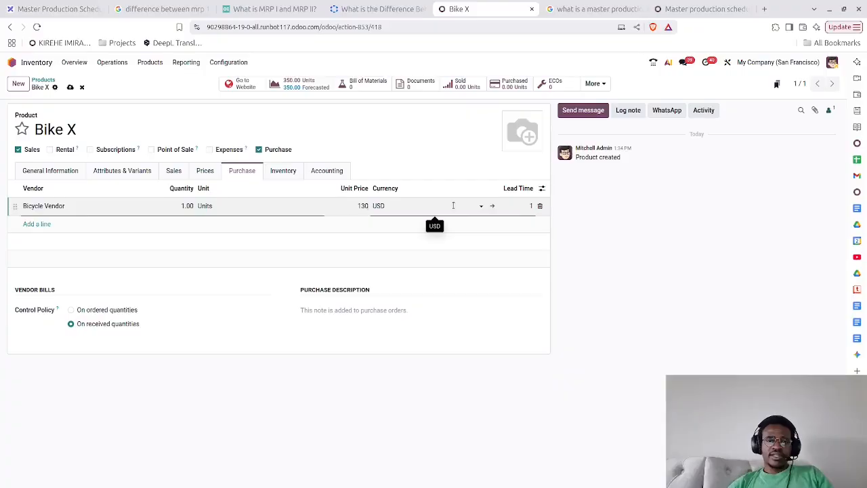
click(528, 205)
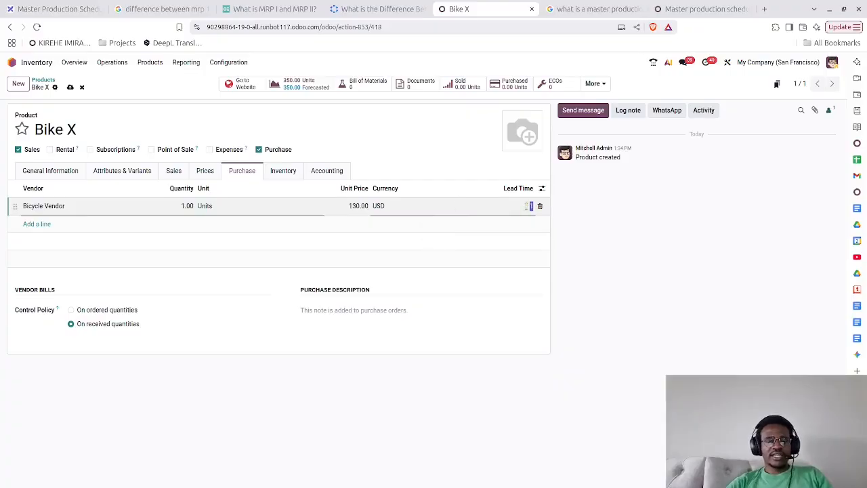
text(14)
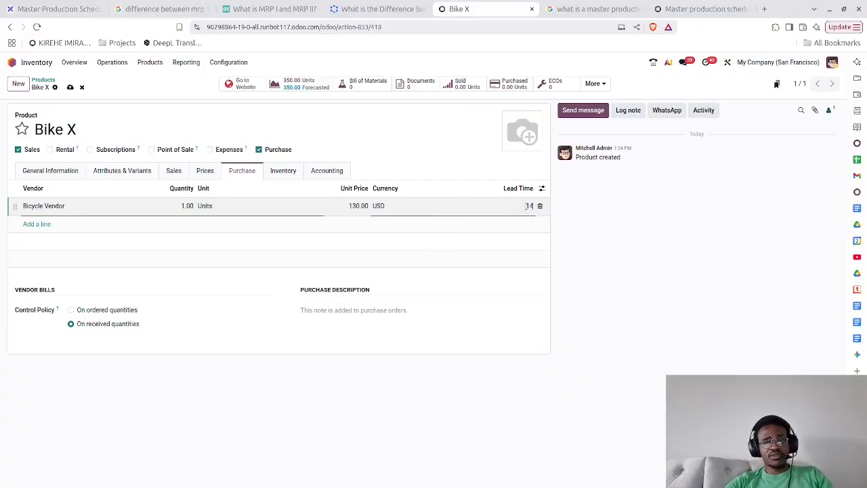
click(595, 288)
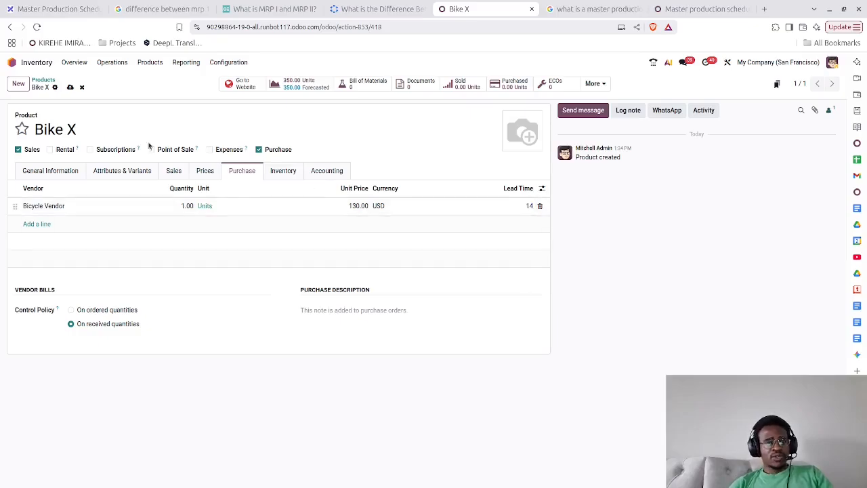
click(70, 88)
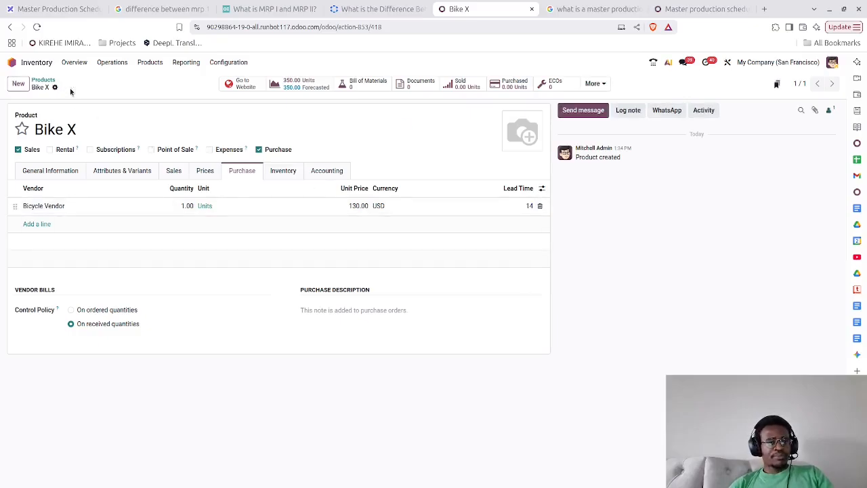
Look over Bike X's inventory routes and logistics settings, and return to the home screen of all apps.
click(287, 171)
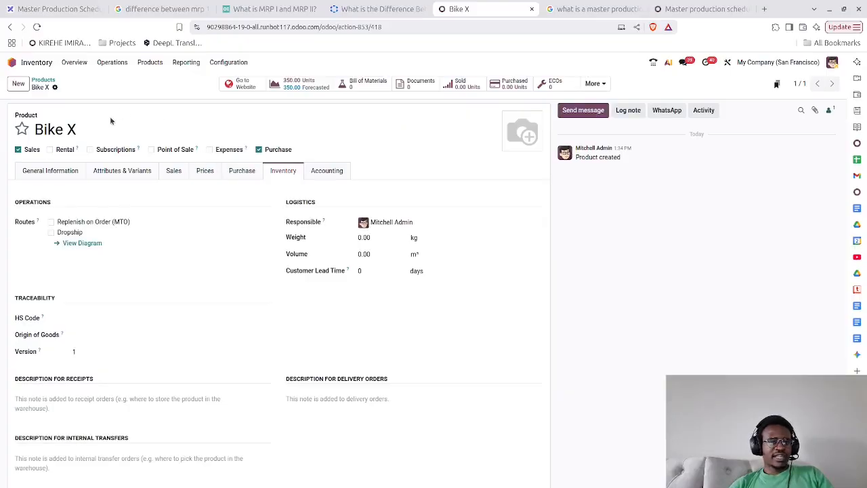
click(43, 81)
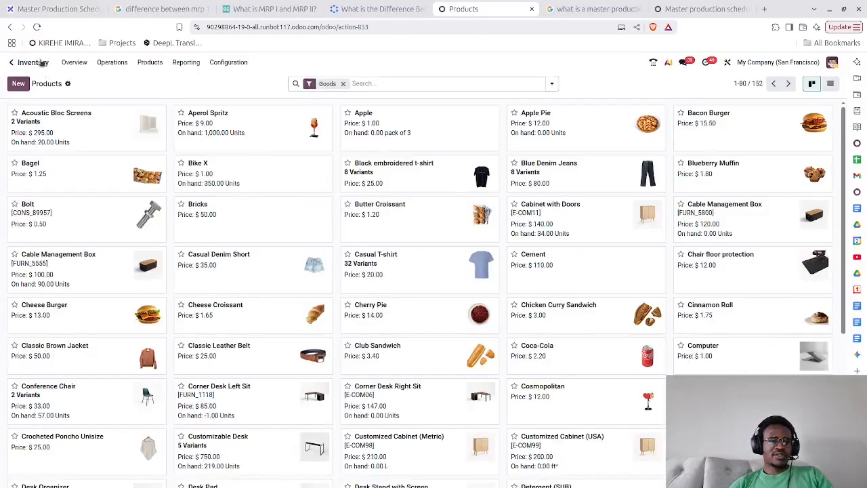
click(12, 61)
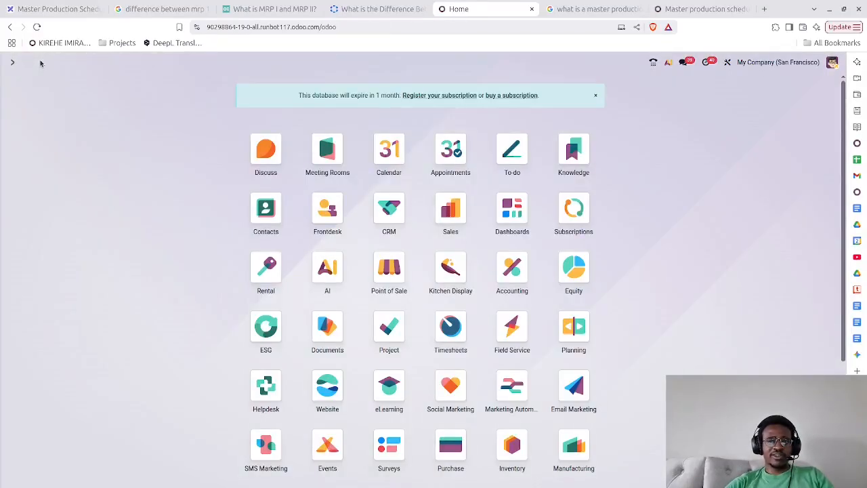
Switch to the Odoo documentation and read the introduction of the Master production schedule page.
click(701, 7)
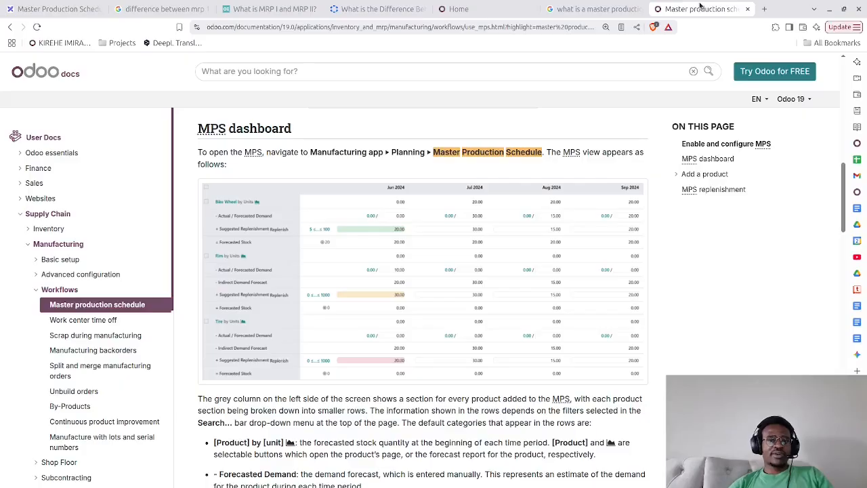
scroll(360, 186, up, 10)
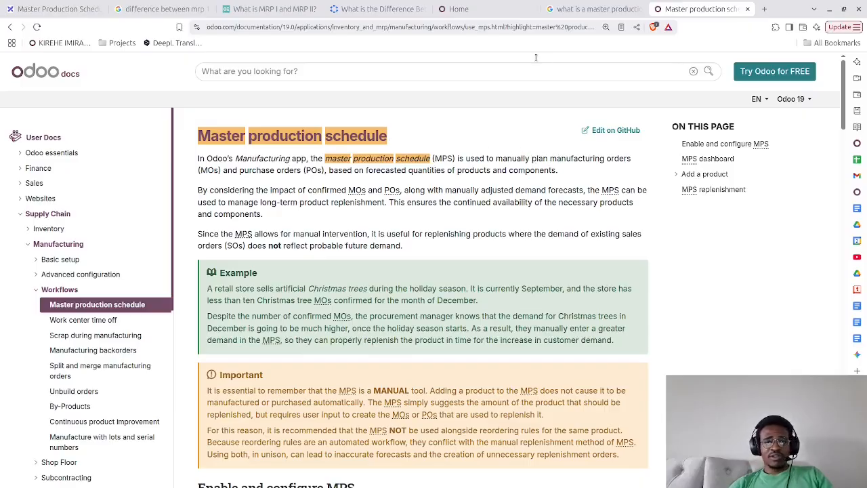
Switch back to Odoo and open the Manufacturing settings at the Master Production Schedule option.
click(486, 10)
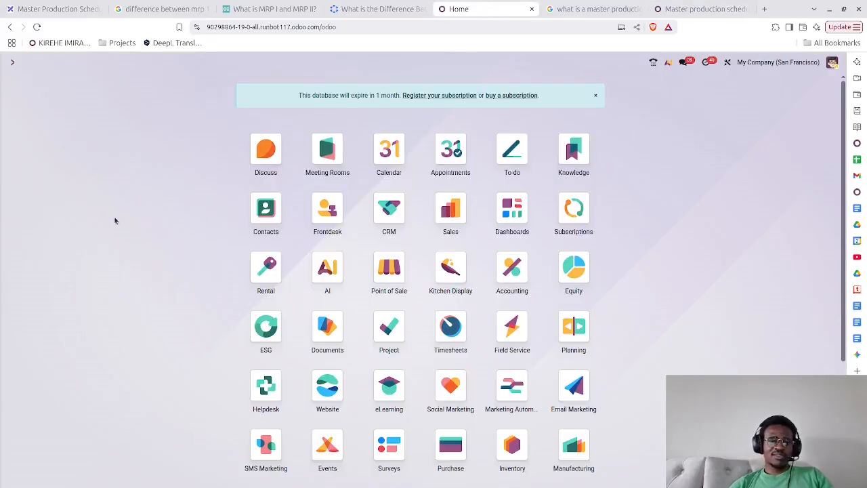
text(manufac)
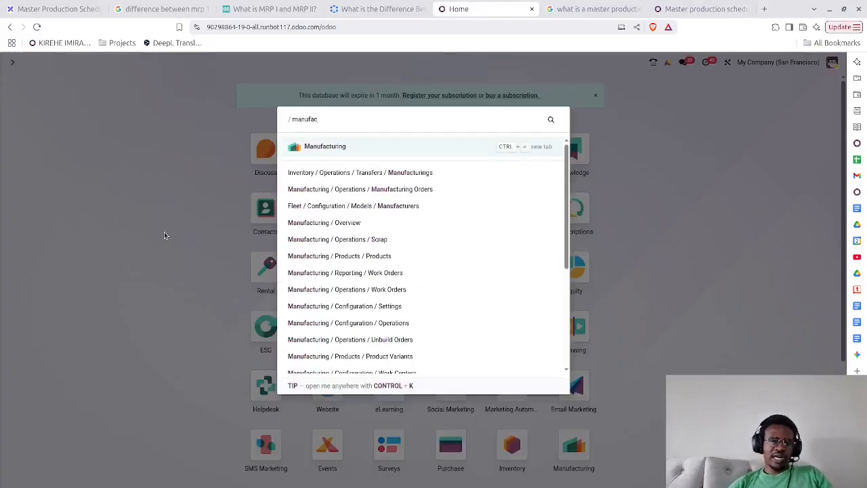
click(344, 148)
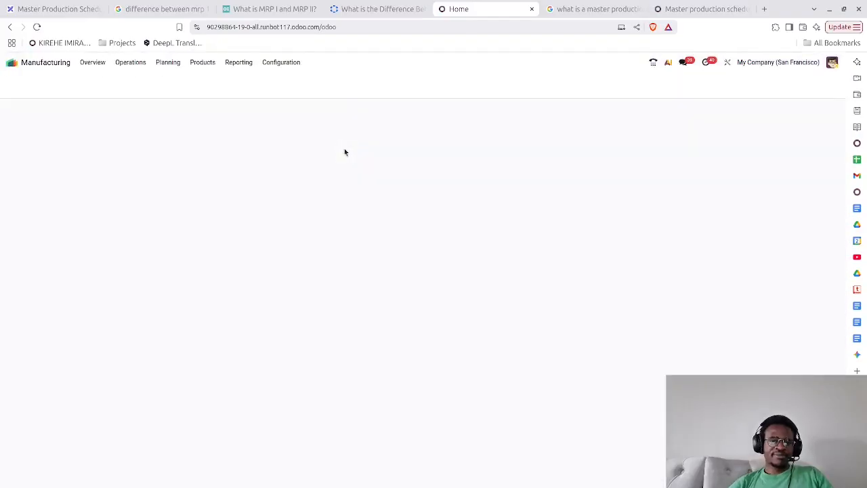
click(277, 65)
click(278, 80)
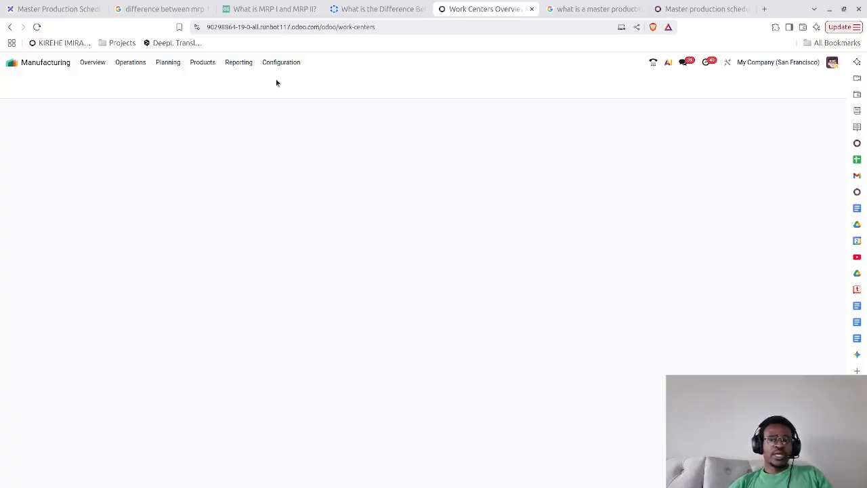
scroll(276, 163, down, 2)
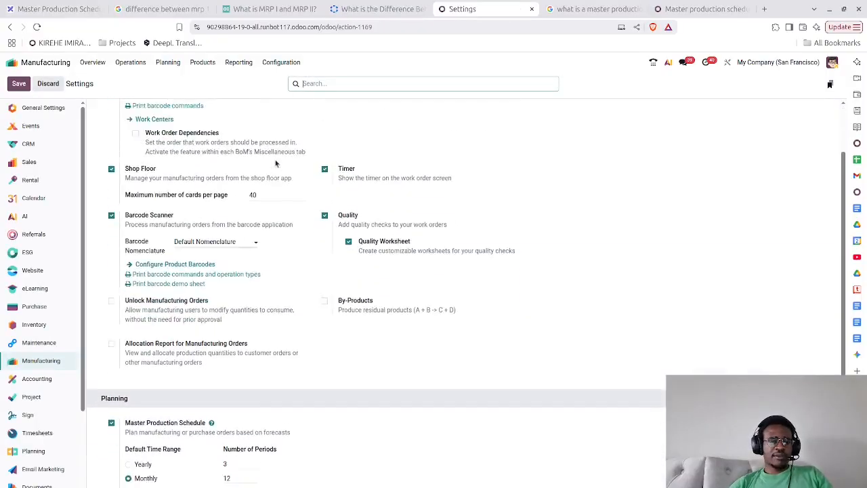
scroll(276, 162, down, 1)
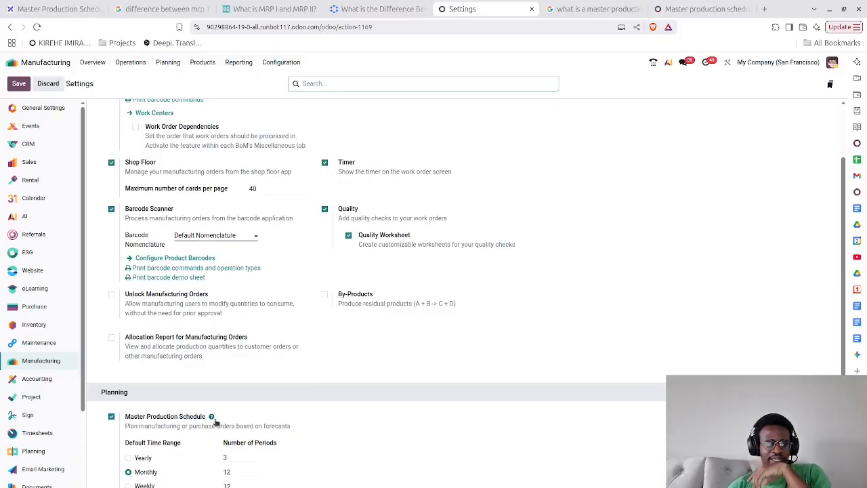
mouse_move(212, 417)
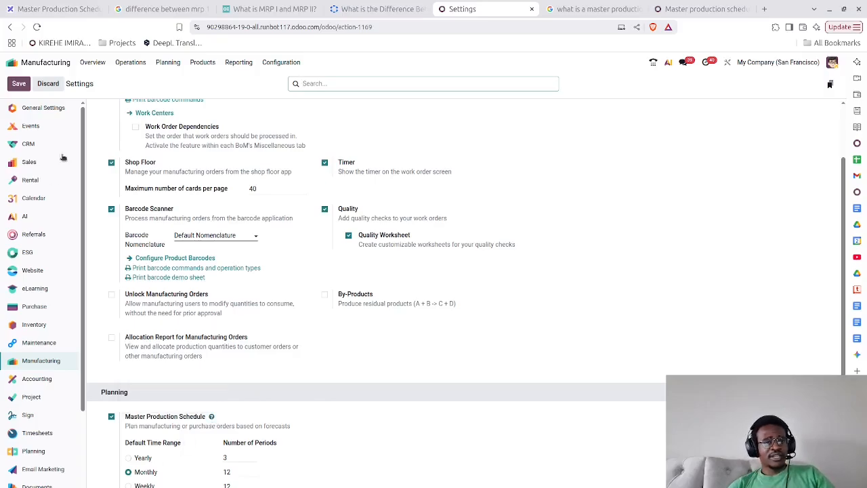
Check the weekly Lot for Lot table in Excalidraw, set Odoo's Master Production Schedule default time range to Weekly, and save the settings.
click(58, 9)
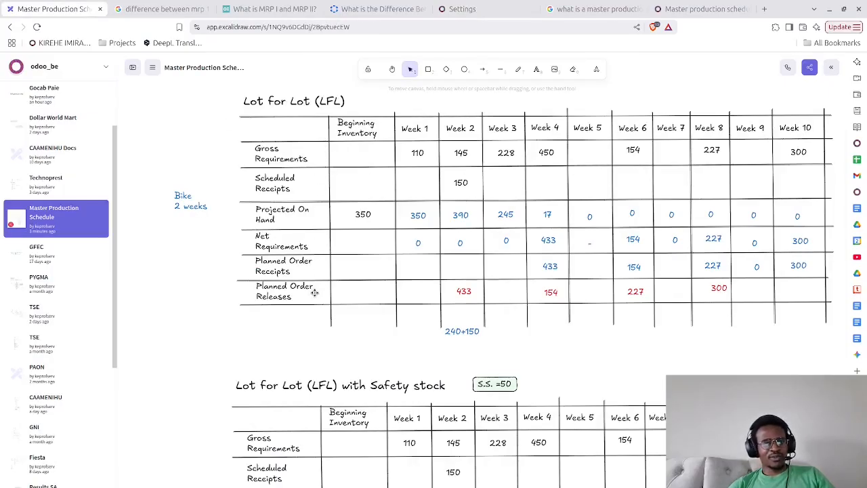
click(481, 8)
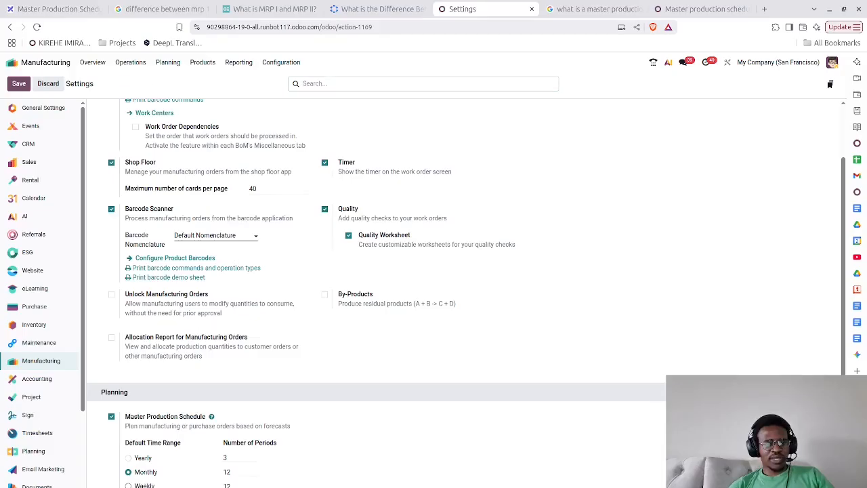
click(128, 485)
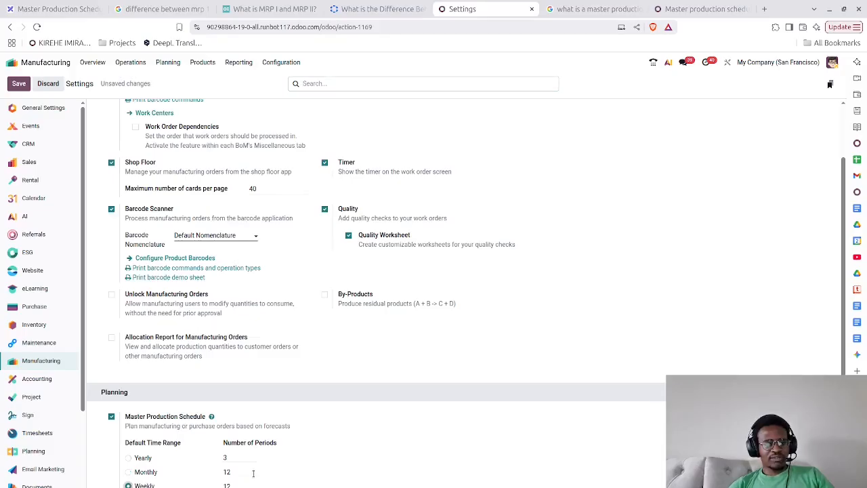
click(19, 85)
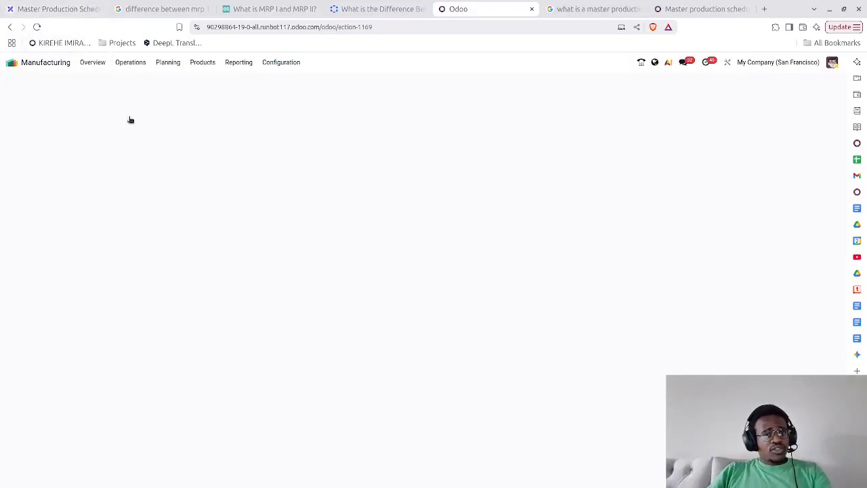
Open the Master Production Schedule from the Manufacturing app's planning options.
click(131, 65)
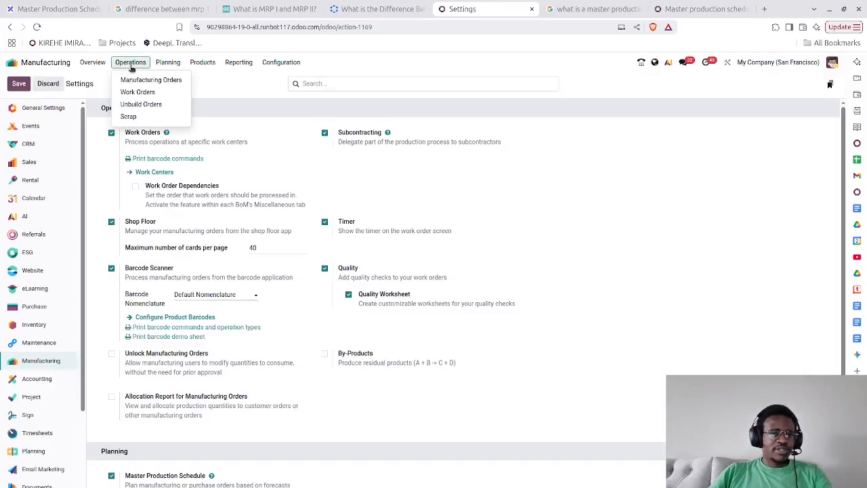
click(168, 63)
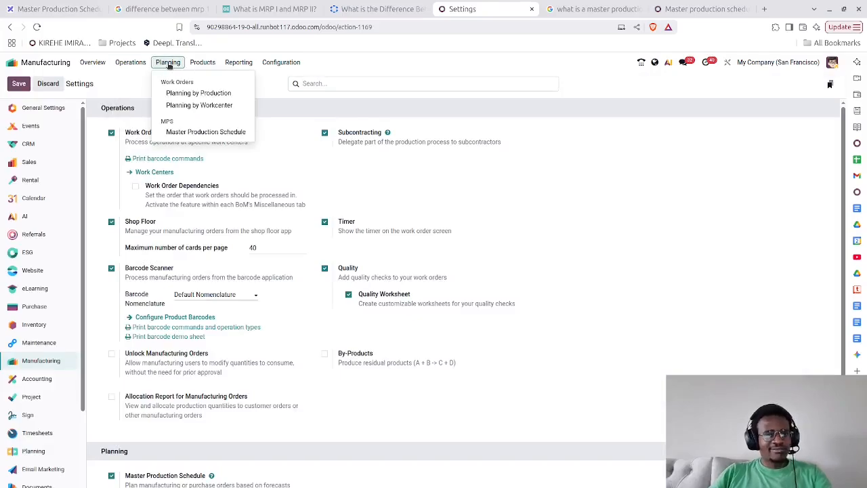
click(193, 132)
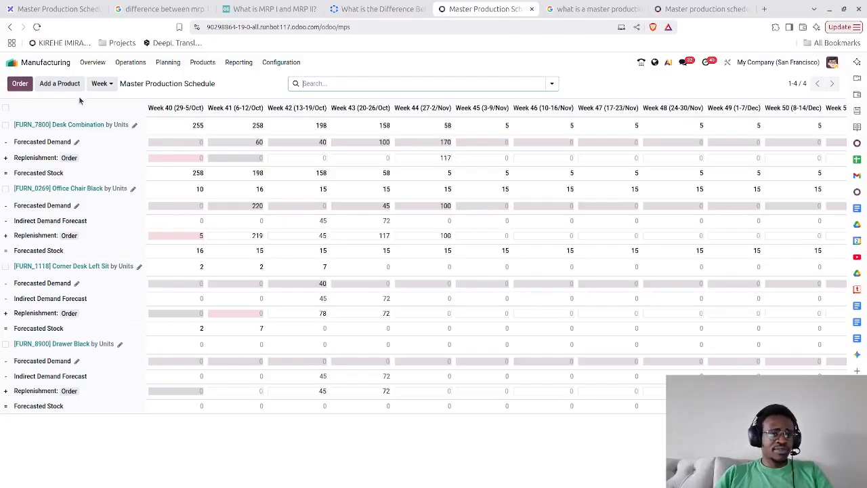
Add the product Bike X to the schedule with the Manual replenishment trigger, and save it.
click(59, 84)
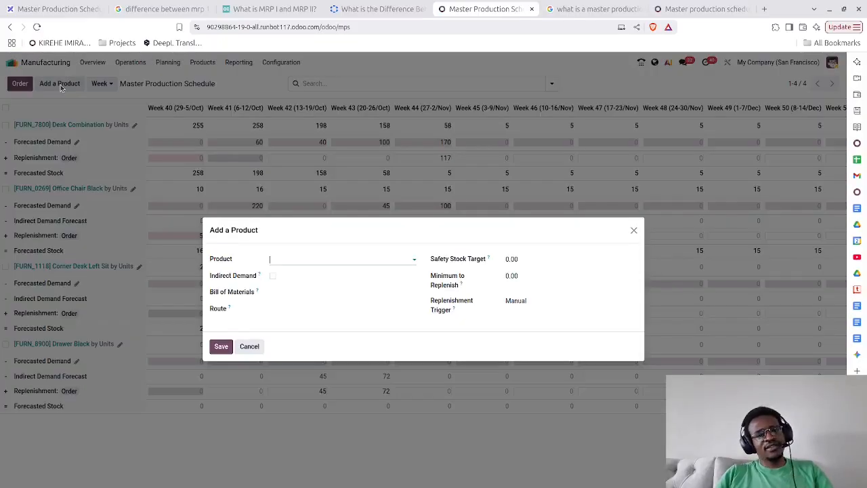
text(bike)
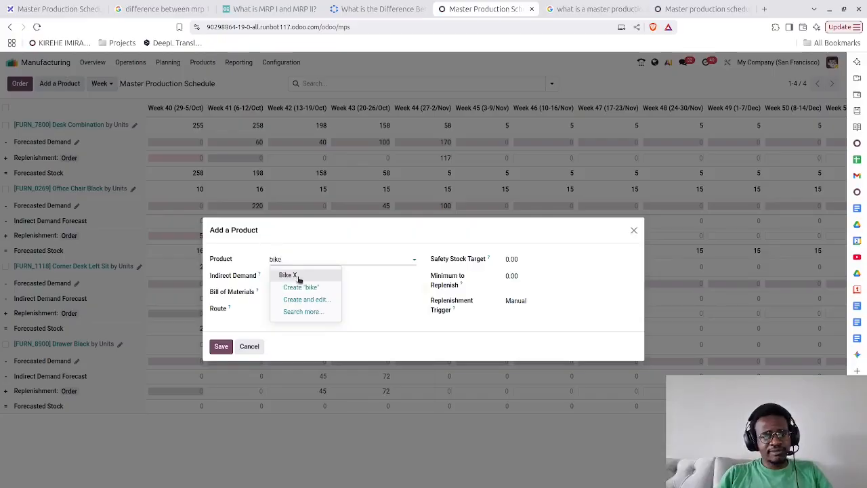
click(297, 275)
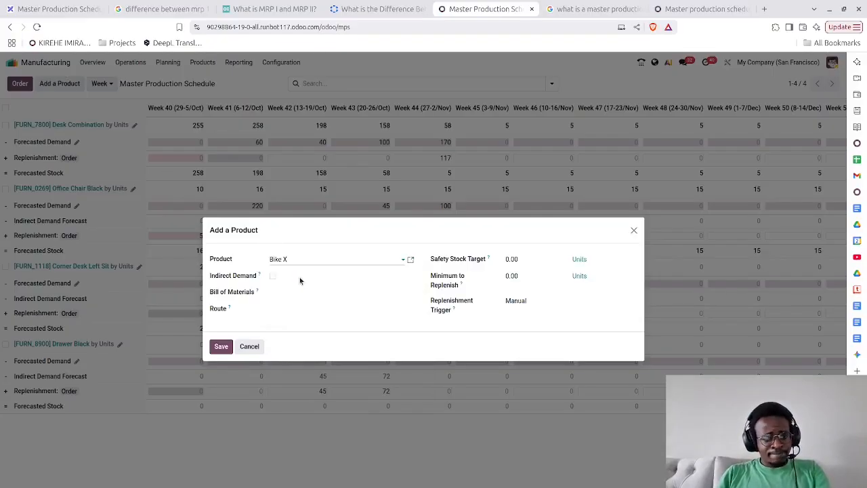
mouse_move(261, 274)
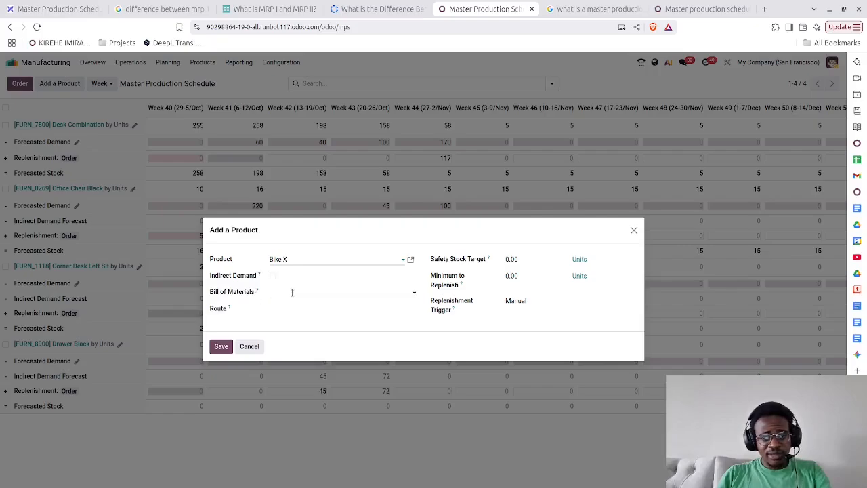
click(515, 300)
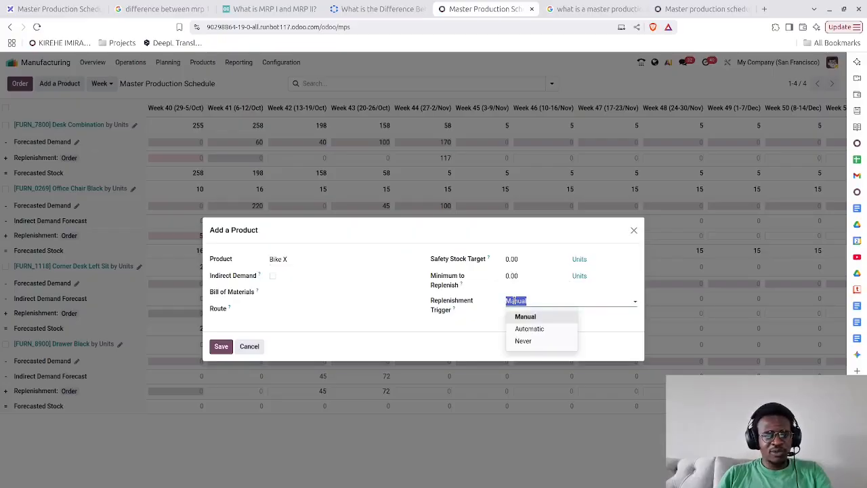
click(515, 300)
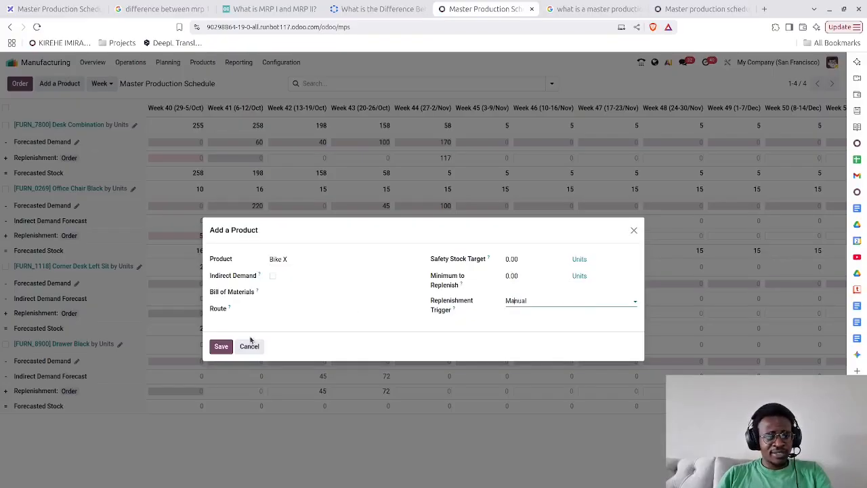
click(222, 348)
click(222, 348)
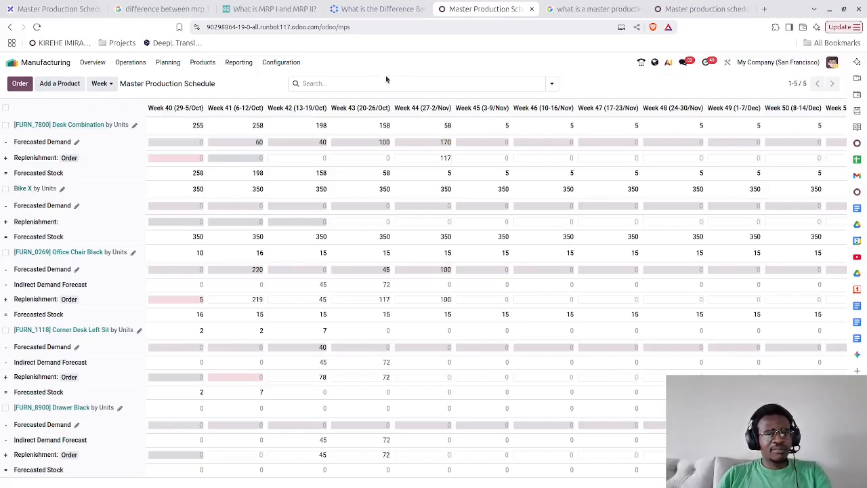
Filter the Master Production Schedule by product for "bike x".
click(351, 84)
text(bike )
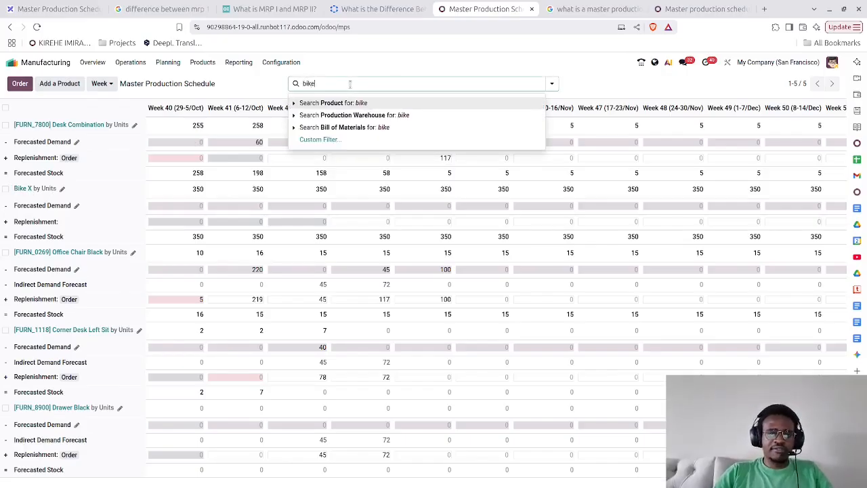
text(x)
key(Return)
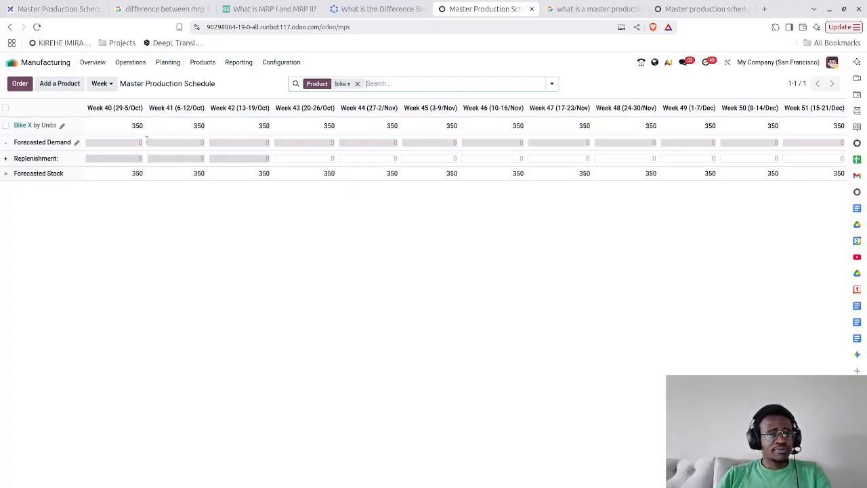
Set Bike X's forecasted demand to 110 for Week 41 and 145 for Week 42, following the gross requirements in the Excalidraw table.
click(174, 142)
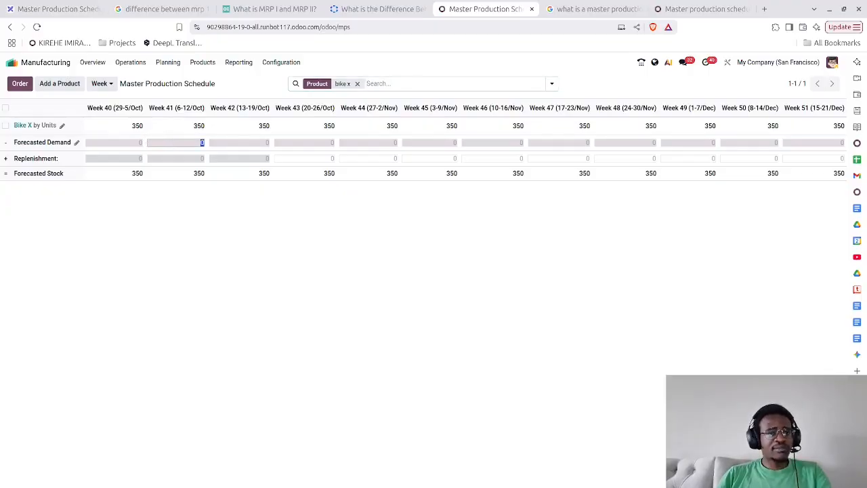
click(61, 13)
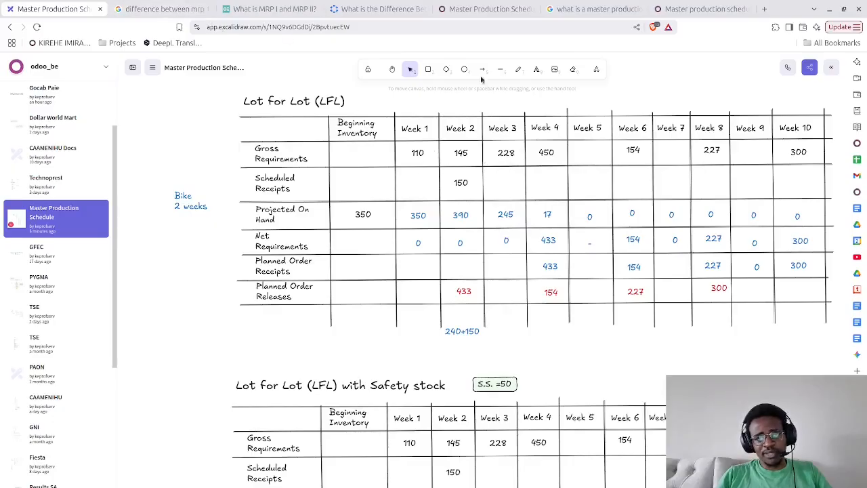
click(470, 11)
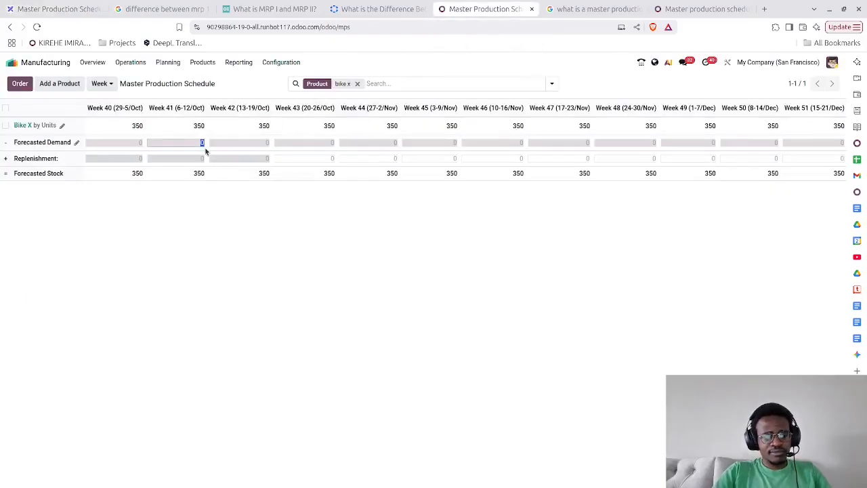
text(110)
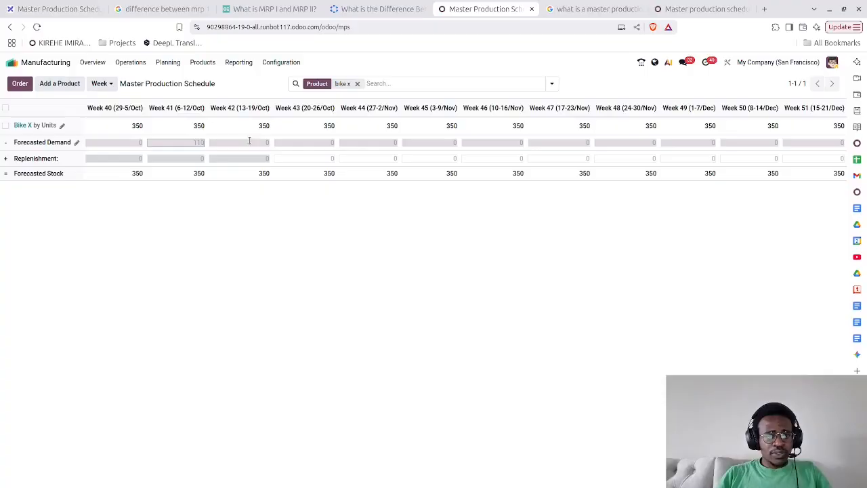
click(249, 141)
text(145)
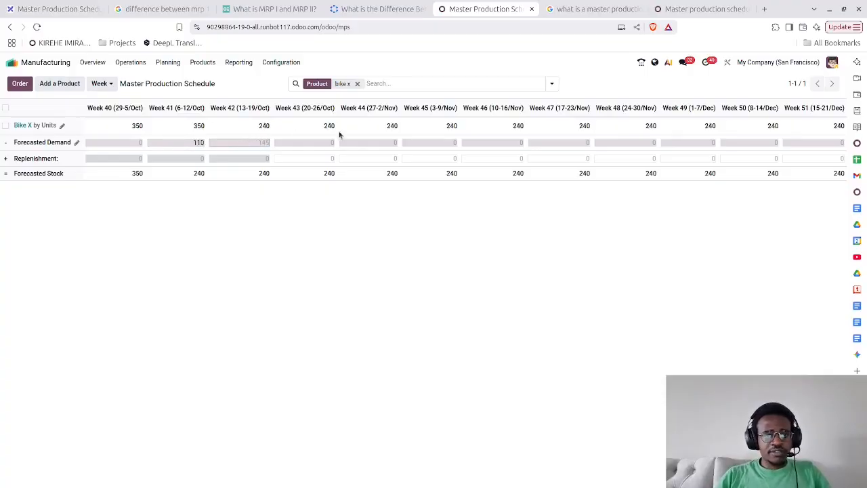
key(Tab)
Set Bike X's forecasted demand to 228 for Week 43 and 450 for Week 44, and return to the Excalidraw Lot for Lot table.
click(38, 9)
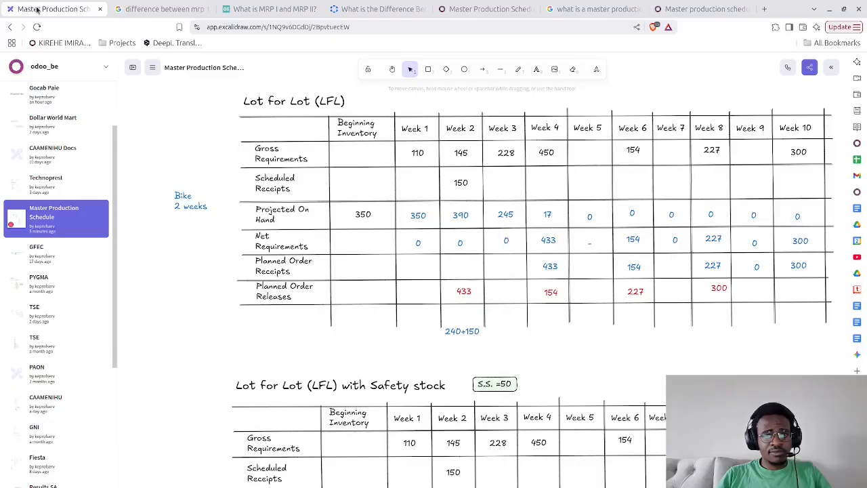
click(471, 10)
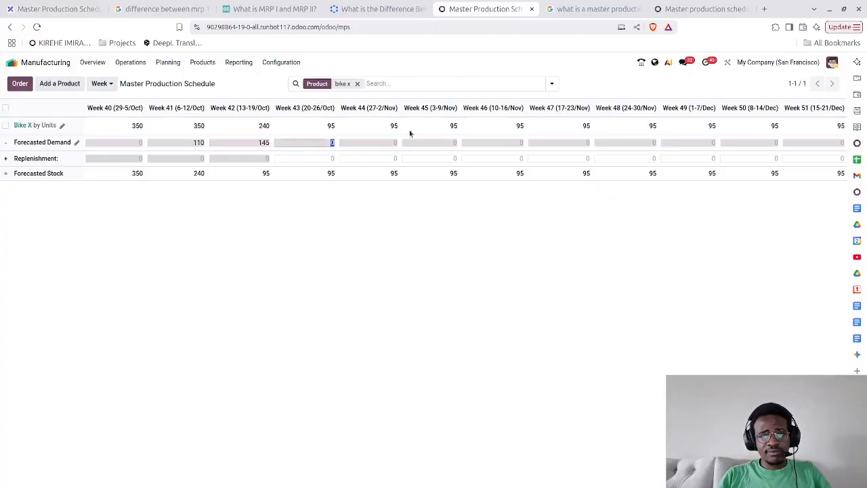
text(228)
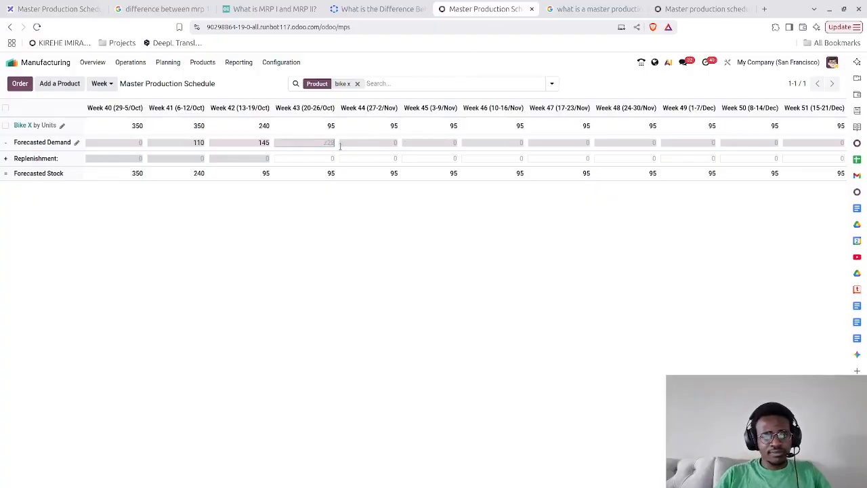
click(374, 143)
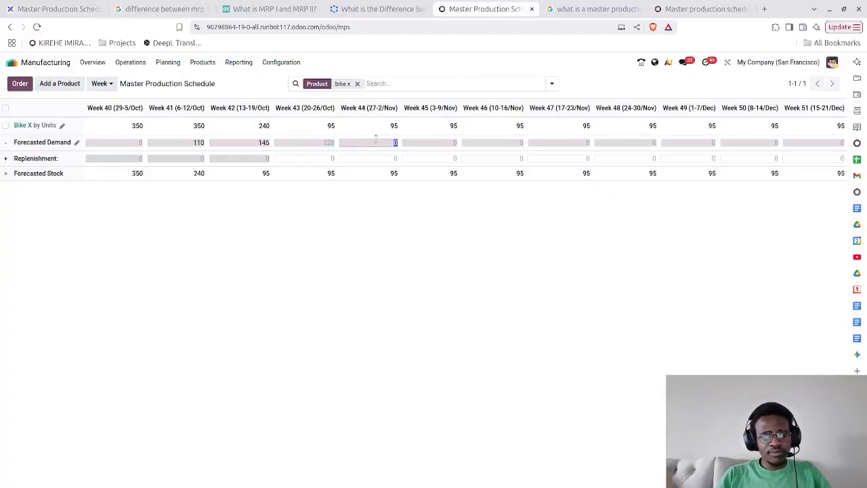
text(44)
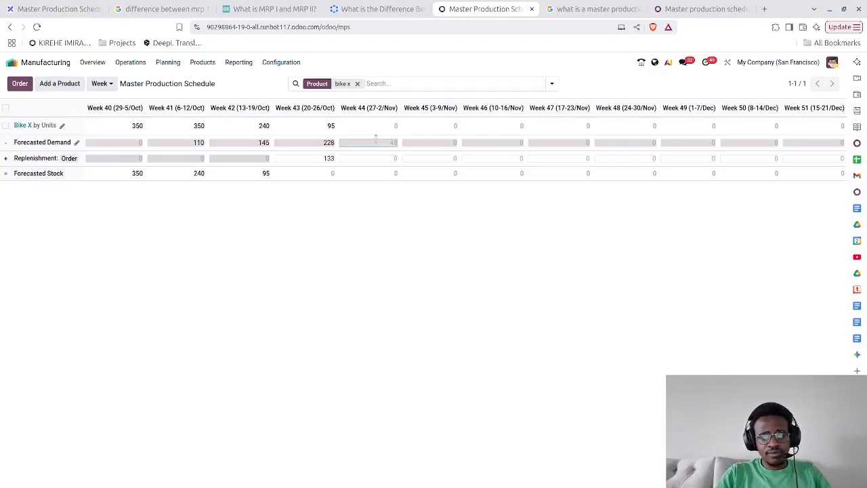
text(0)
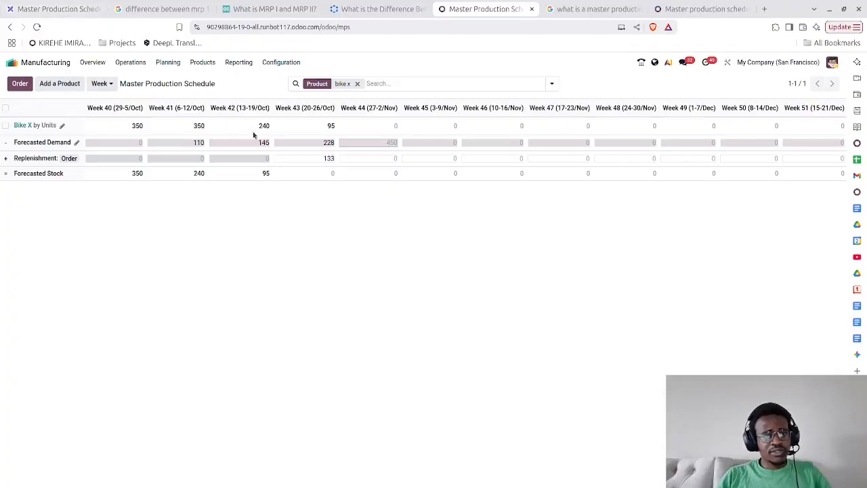
click(68, 8)
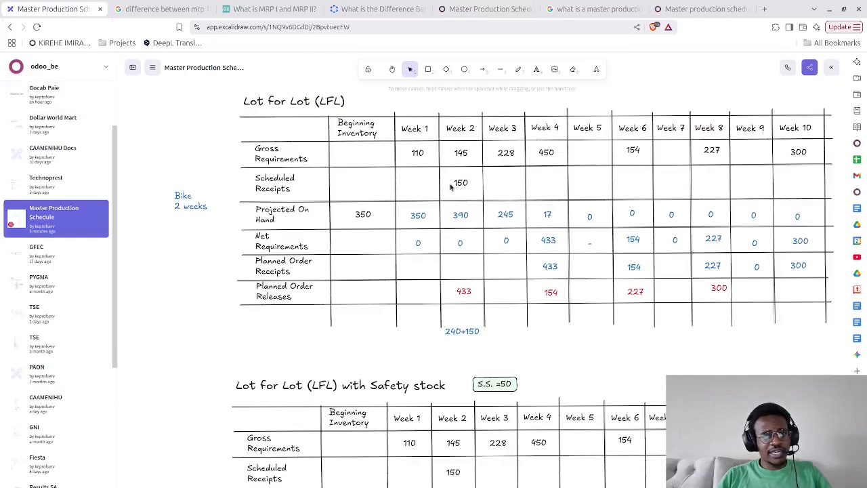
Switch to Odoo's Master Production Schedule and set Bike X's Week 42 replenishment to 150, matching the scheduled receipt in the Lot for Lot table.
click(668, 12)
click(464, 10)
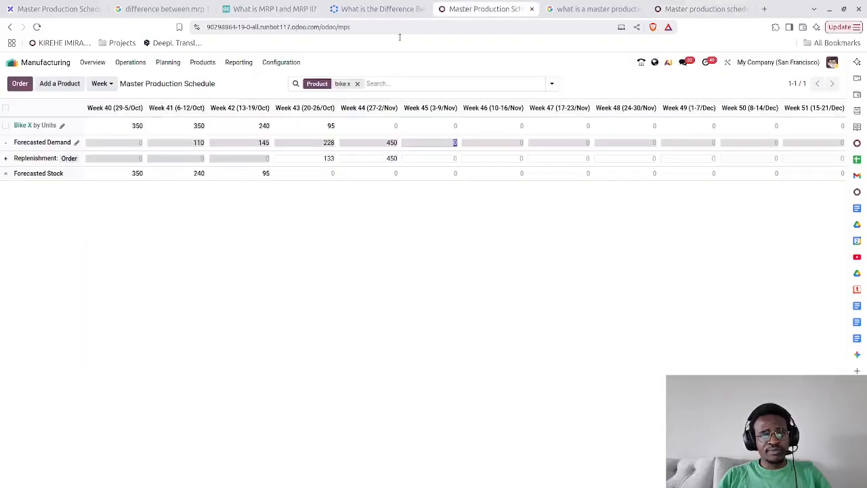
click(249, 158)
text(150)
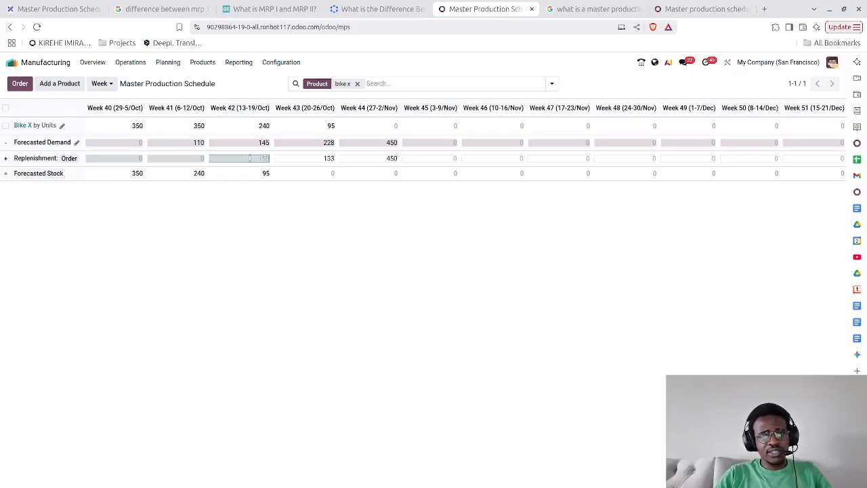
key(Tab)
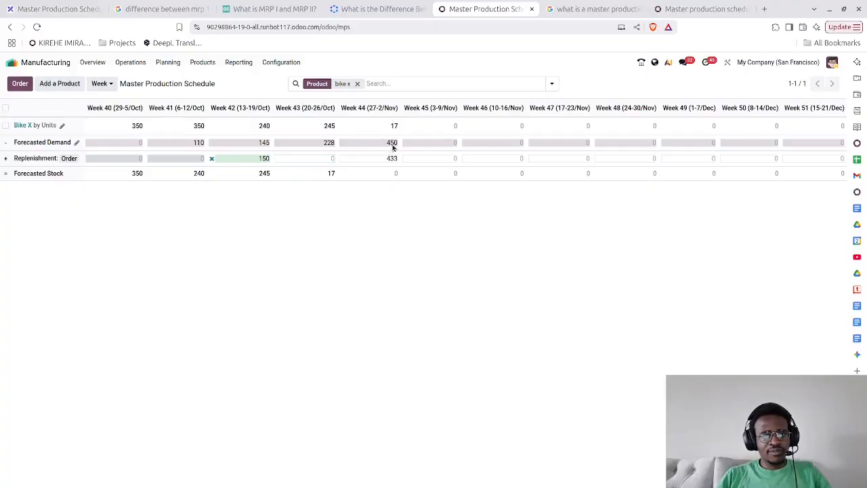
Check the gross requirements in the Excalidraw table and set Bike X's forecasted demand to 154 for Week 46 in Odoo.
click(425, 144)
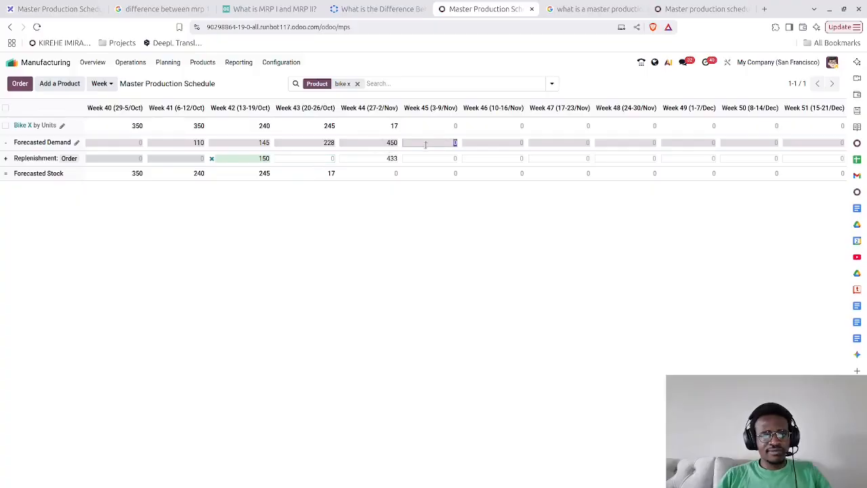
click(71, 8)
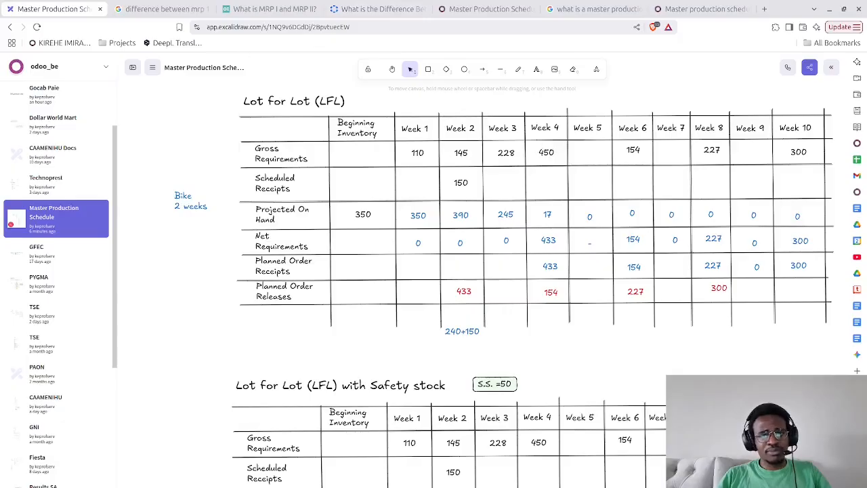
click(476, 9)
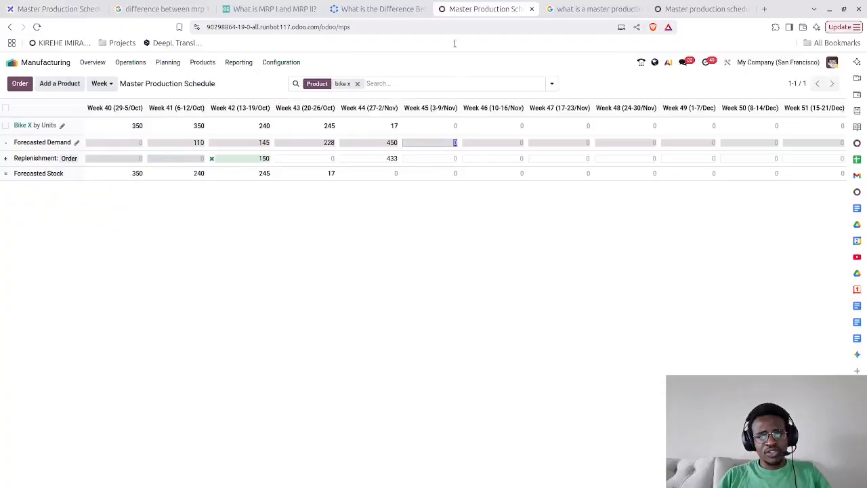
click(500, 142)
text(154)
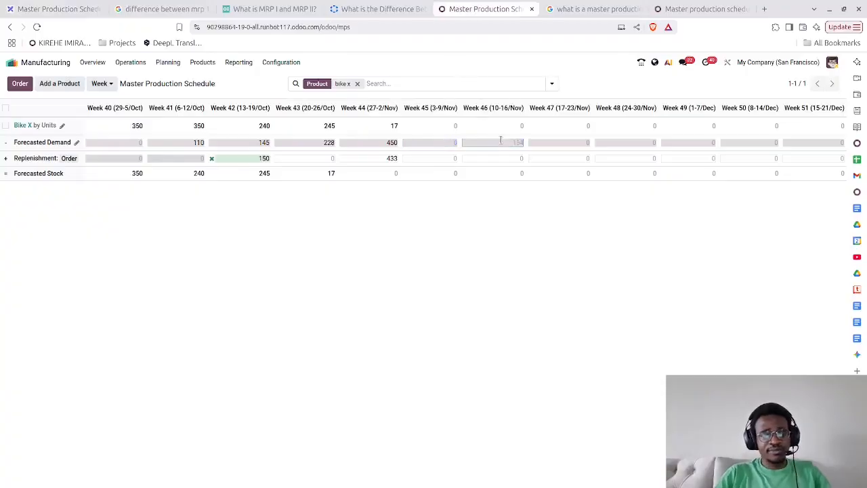
click(564, 143)
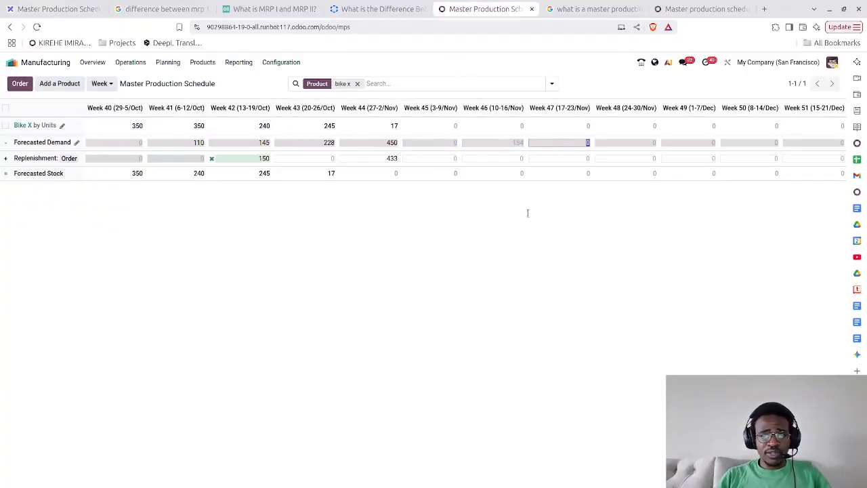
Set Bike X's forecasted demand to 227 for Week 48 and 300 for Week 50, following the Excalidraw gross requirements.
click(47, 10)
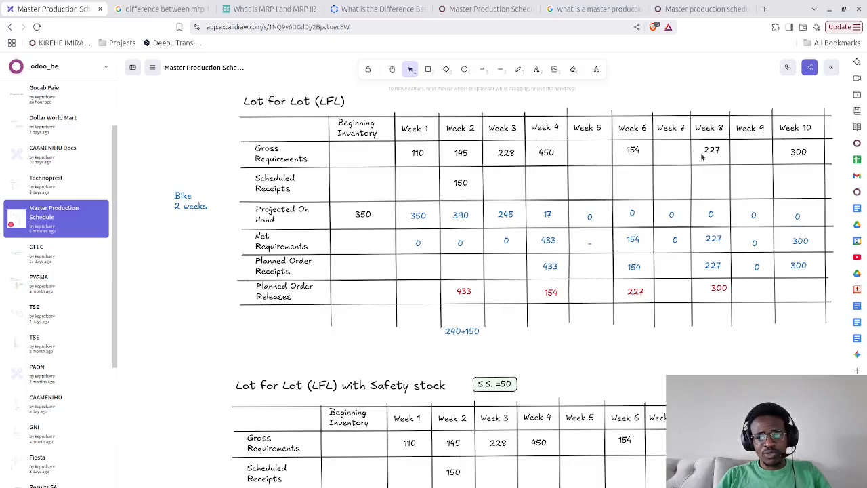
click(454, 10)
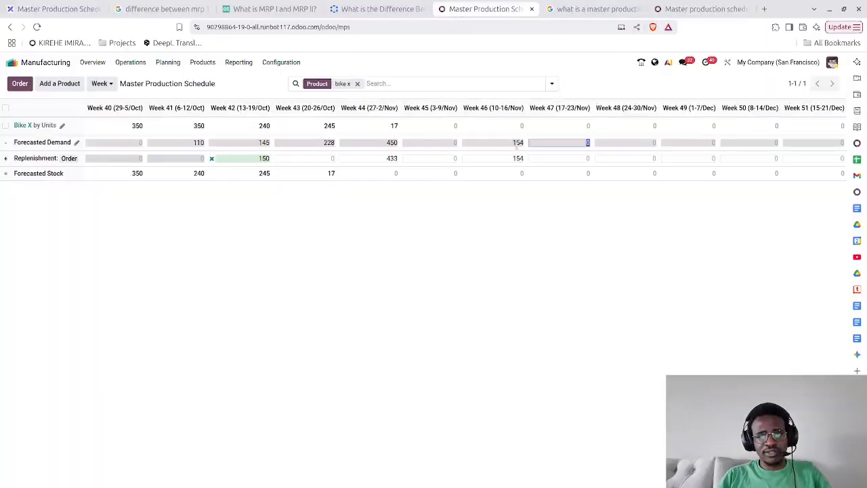
click(614, 141)
text(222)
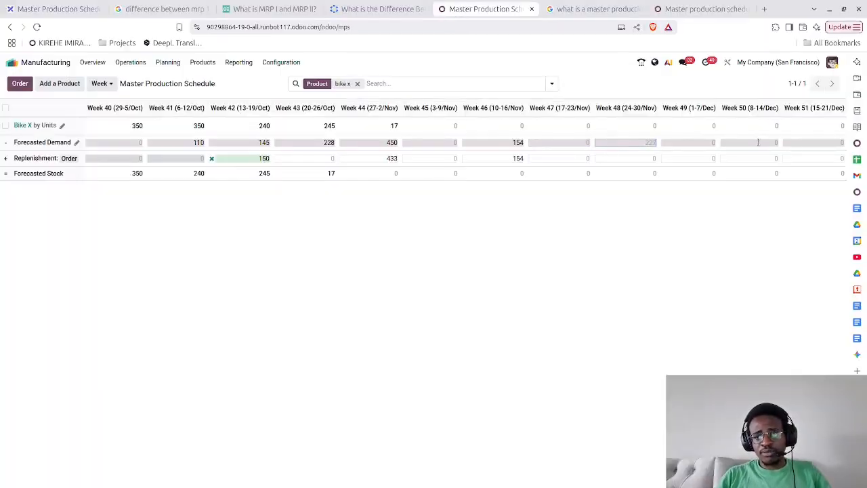
key(Tab)
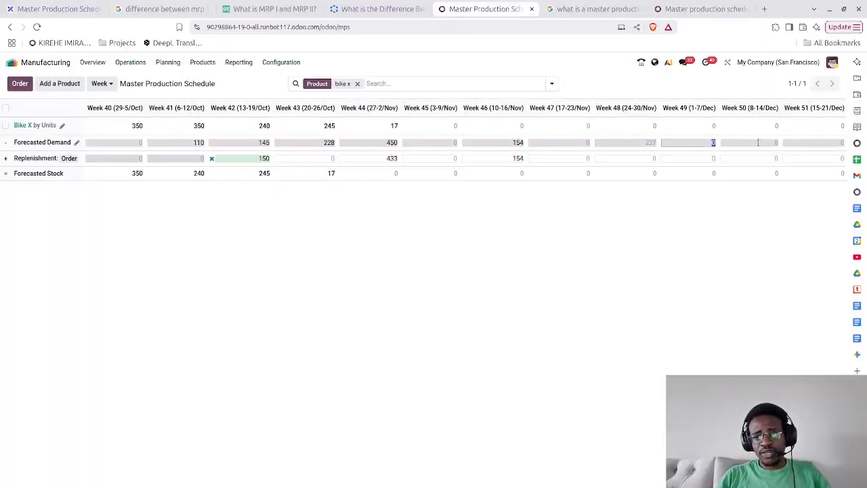
key(Tab)
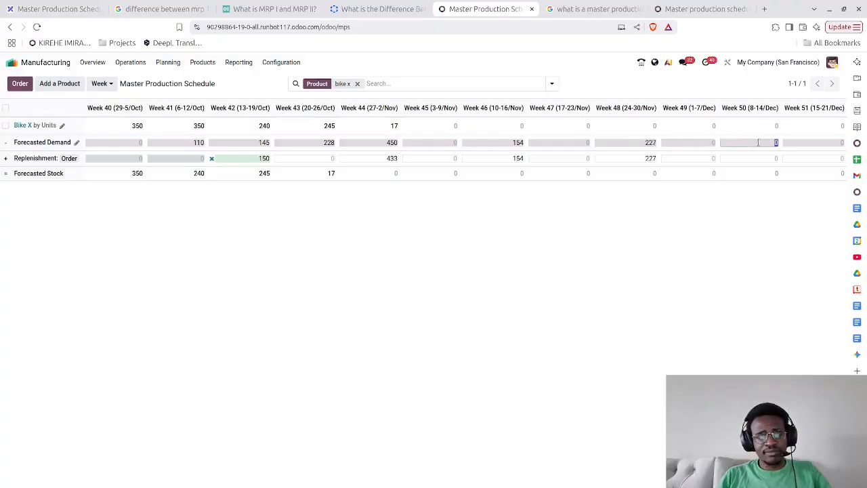
text(300)
key(Tab)
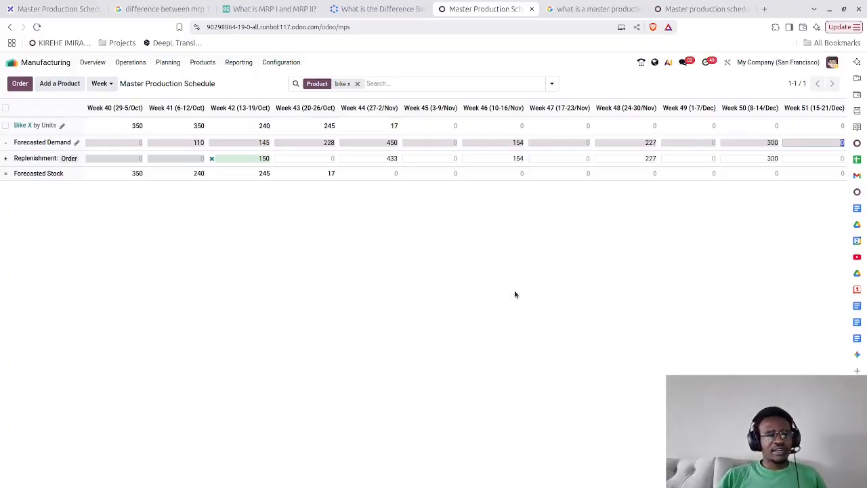
click(321, 278)
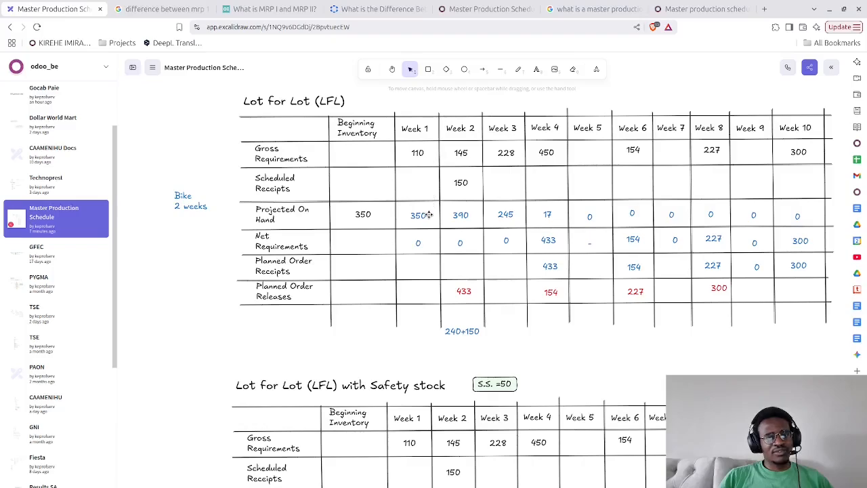
Compare Bike X's replenishment and forecasted stock in Odoo with the projected on hand, planned receipts and releases in the Excalidraw Lot for Lot table.
click(466, 7)
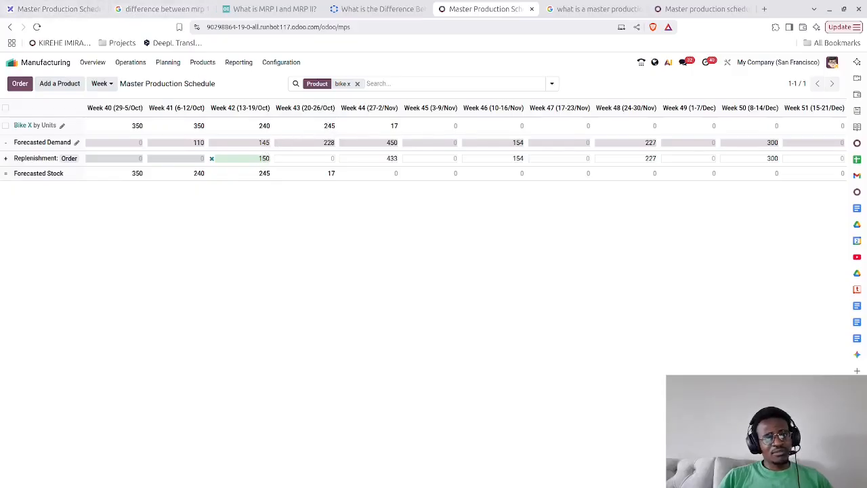
click(52, 9)
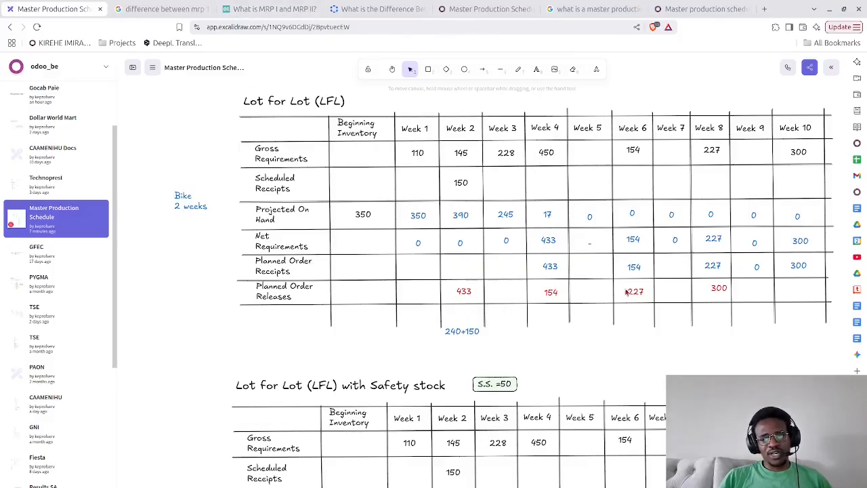
click(478, 8)
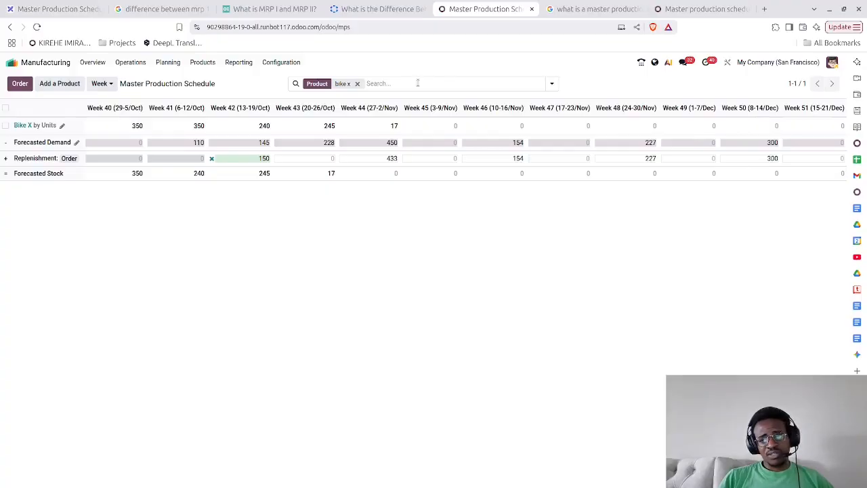
click(51, 9)
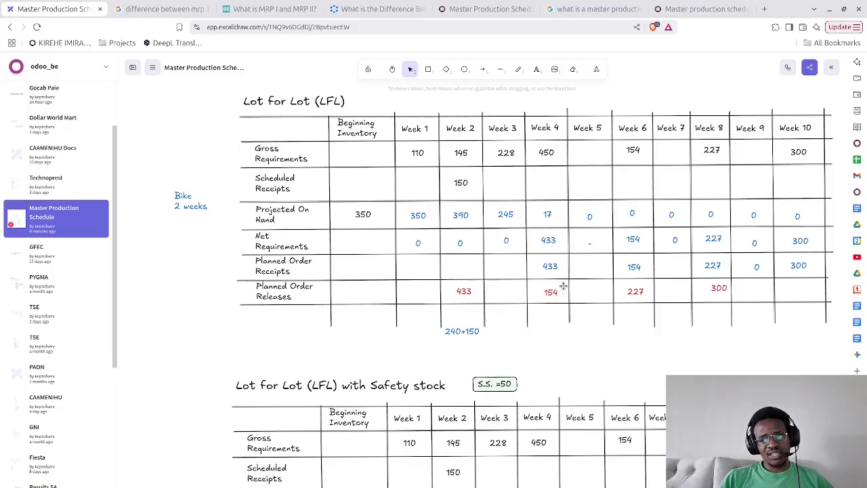
click(472, 12)
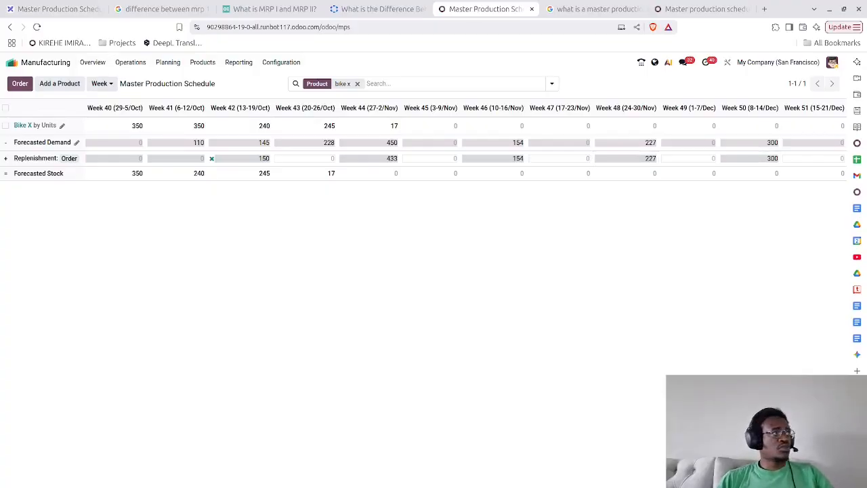
Duplicate the schedule page and open the Purchase requests for quotation there by searching for "purchase".
click(515, 100)
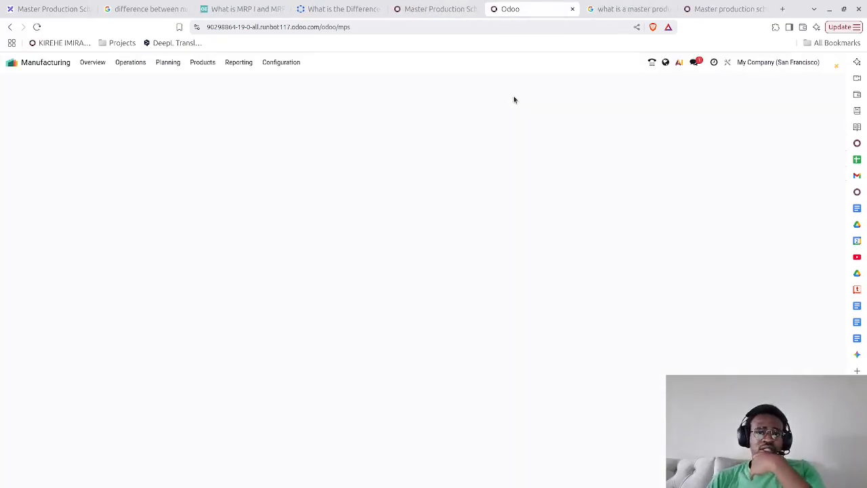
click(48, 66)
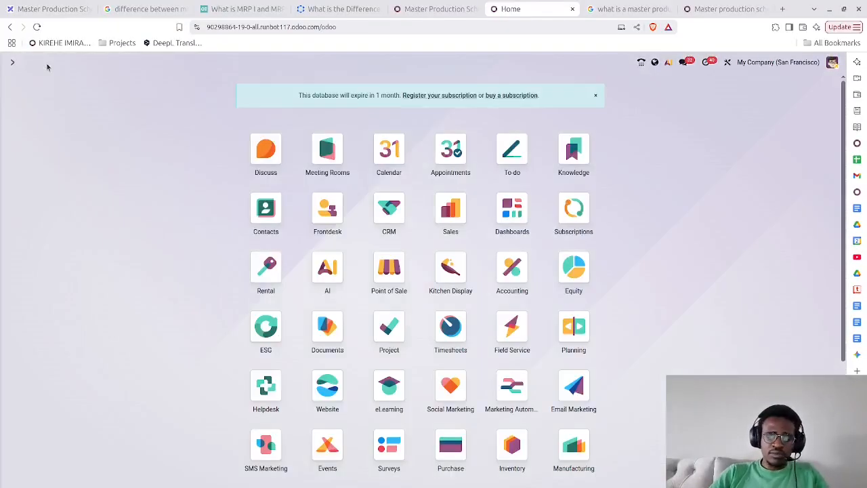
text(purchases)
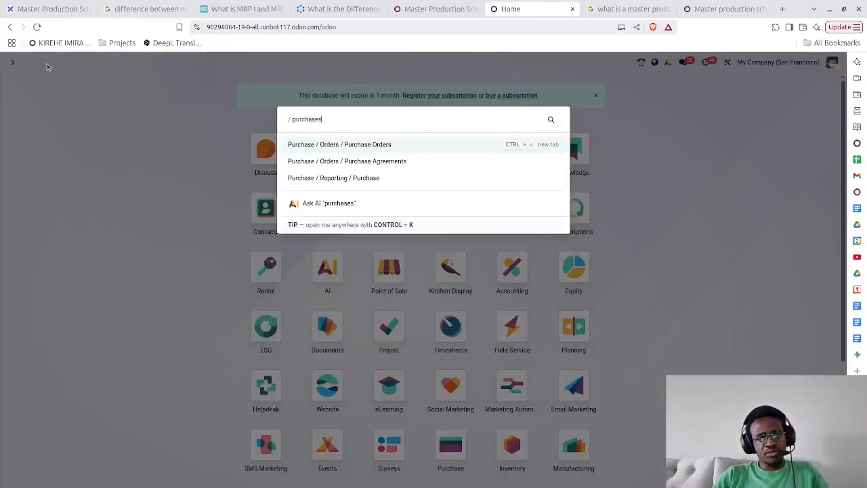
key(BackSpace)
key(Return)
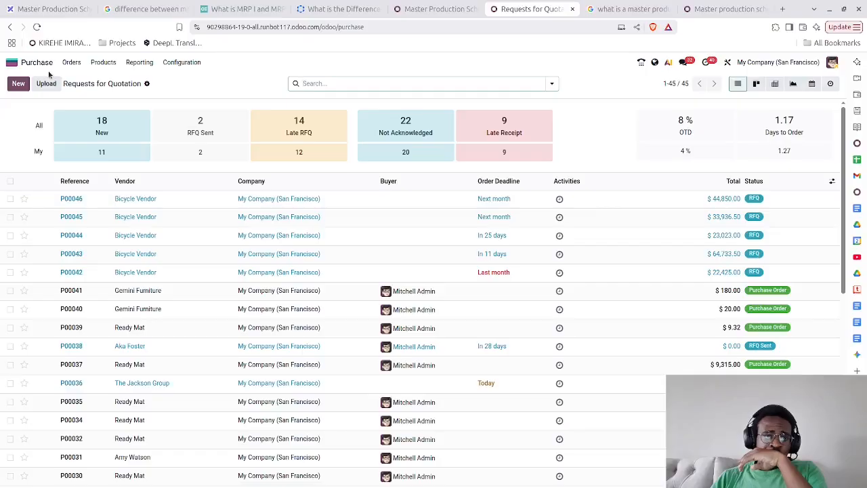
Review each Bicycle Vendor request for quotation for Bike X, checking quantity, order deadline and expected arrival against the schedule.
click(143, 276)
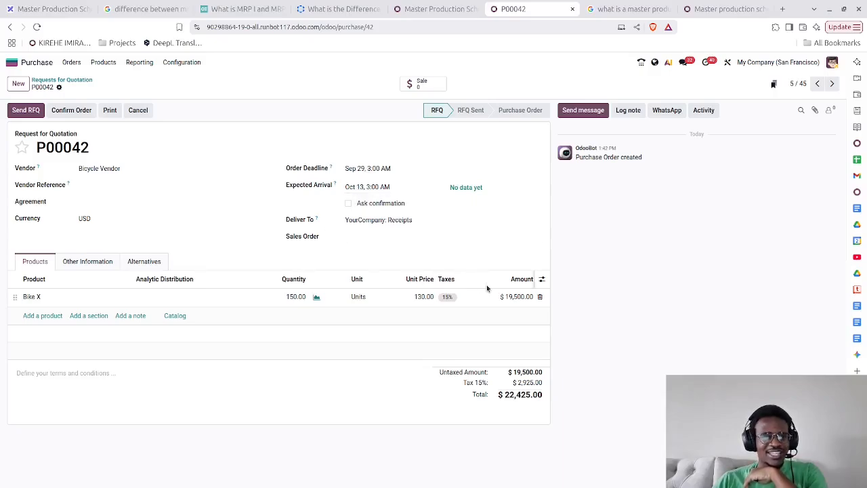
click(818, 84)
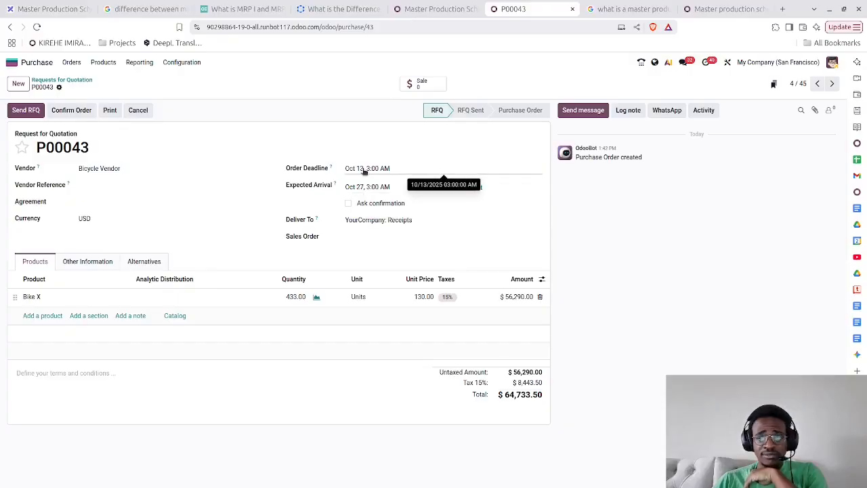
click(818, 84)
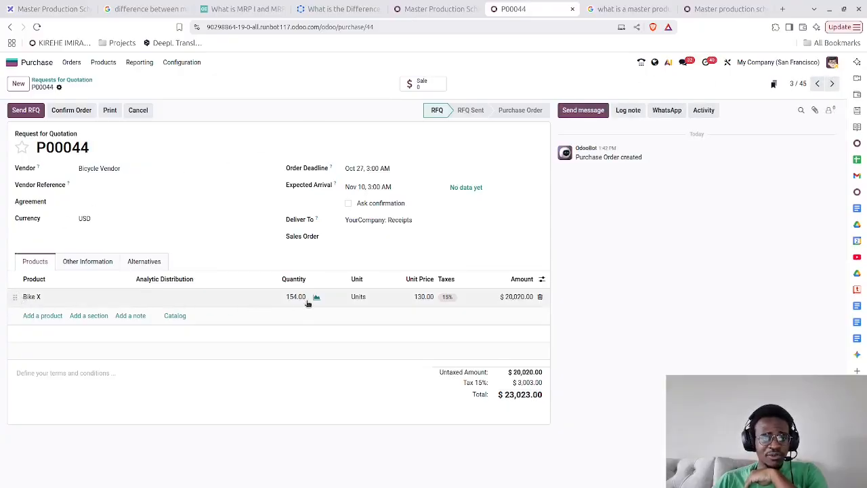
click(419, 10)
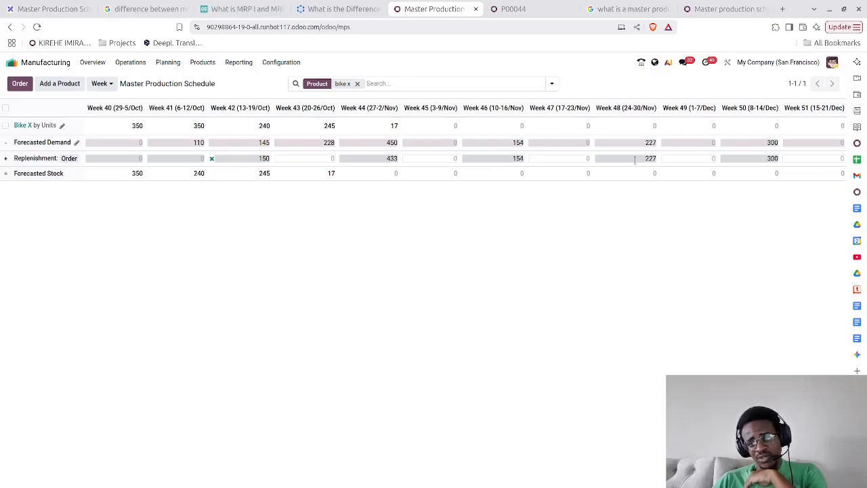
click(521, 10)
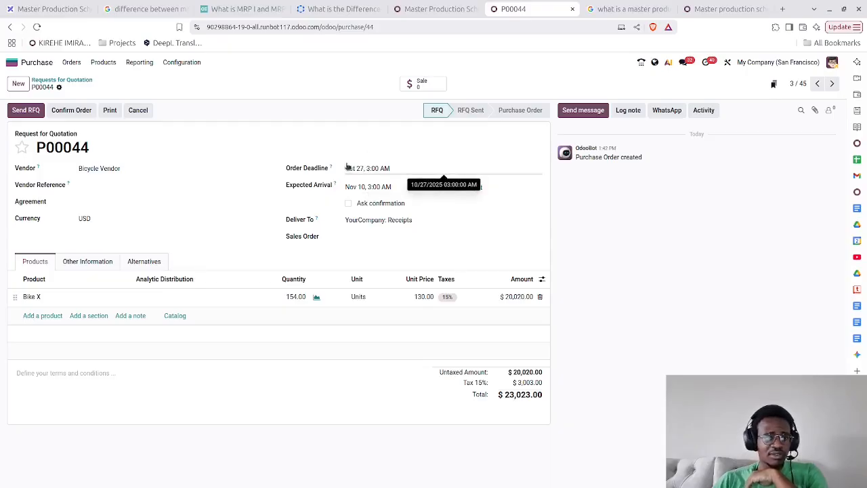
click(820, 84)
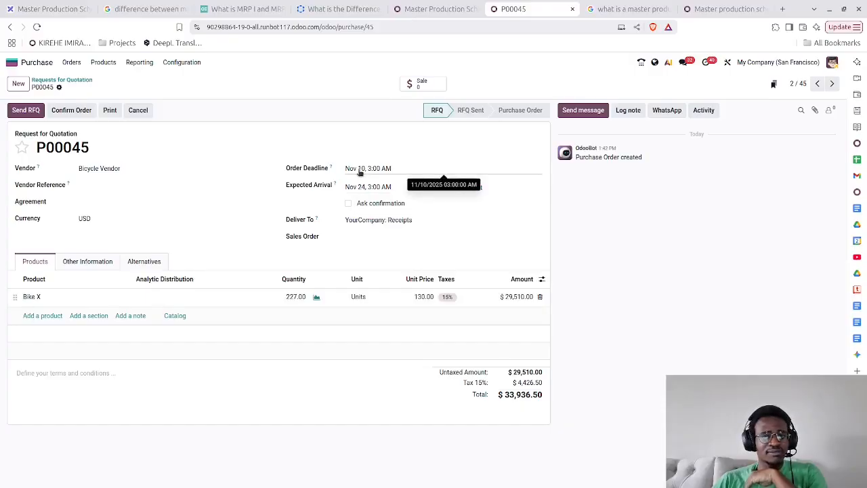
click(818, 84)
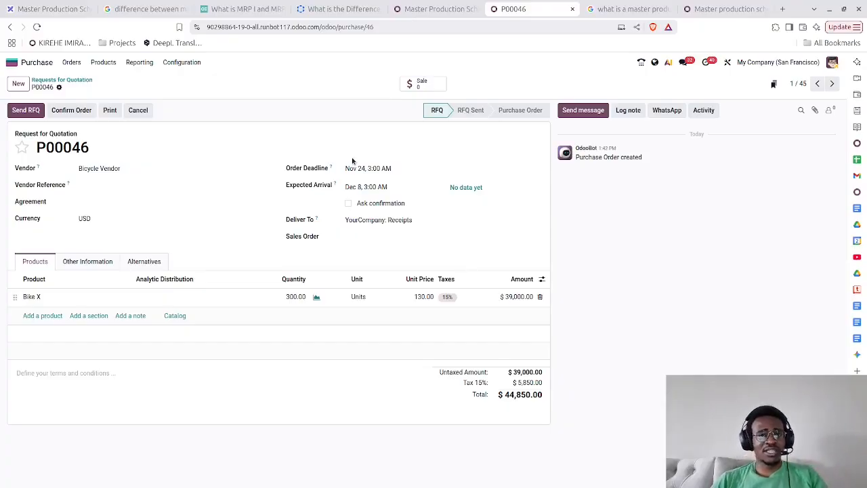
Return to the Excalidraw board and show the Lot for Lot with Safety stock table.
click(36, 11)
scroll(406, 370, down, 5)
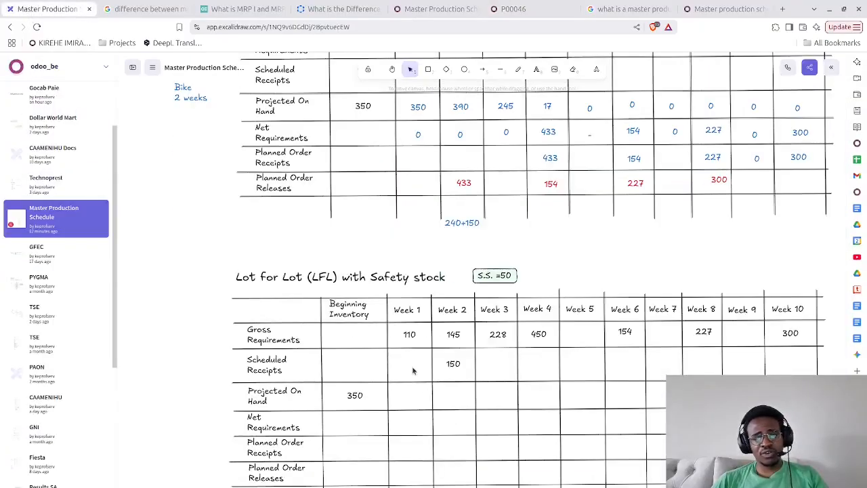